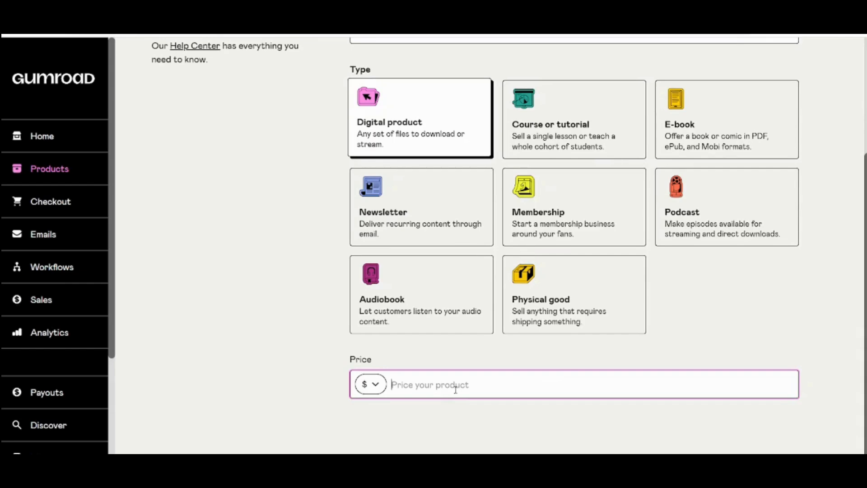
- Name the new digital product "Black Tshirt" and continue to its customization page
click(816, 378)
drag(844, 377, 856, 231)
scroll(857, 232, up, 2)
scroll(849, 208, up, 2)
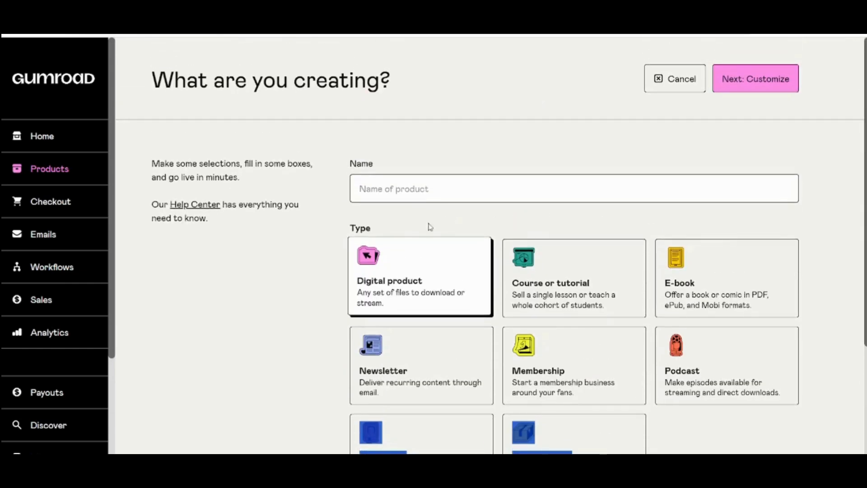
click(396, 195)
text(Black Tshirt)
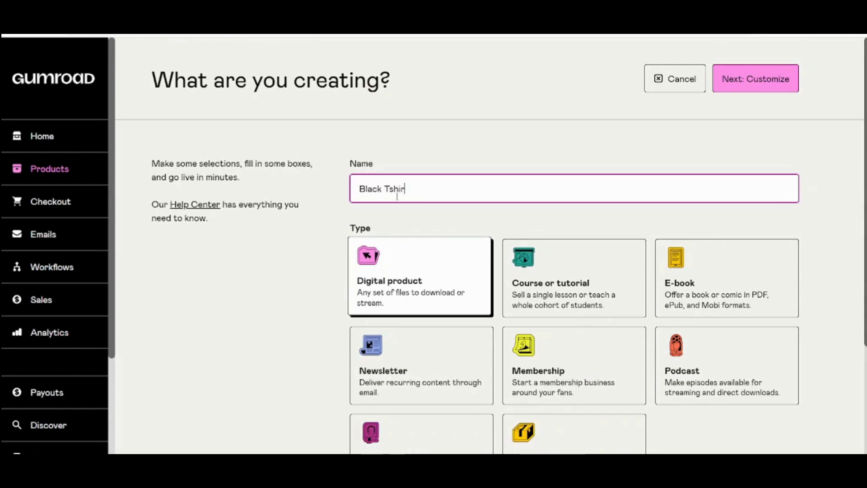
click(760, 91)
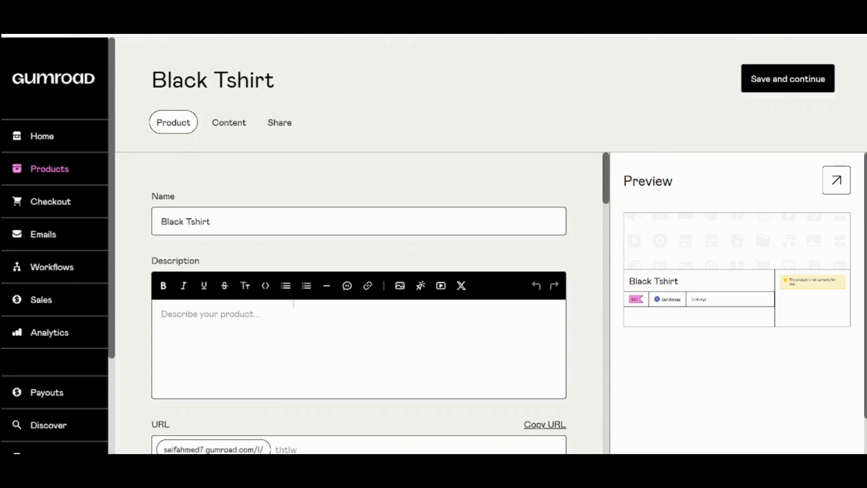
- Upload the black Chicago Bulls T-shirt image from the computer files as the product cover
click(311, 318)
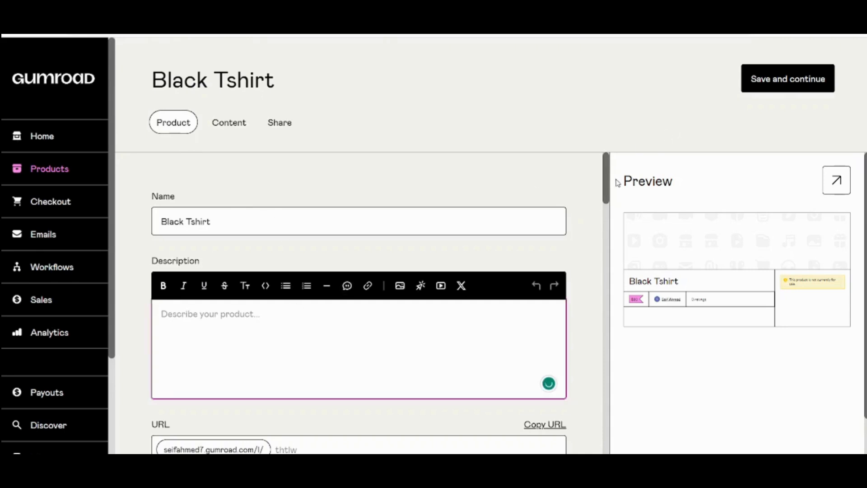
scroll(608, 177, down, 2)
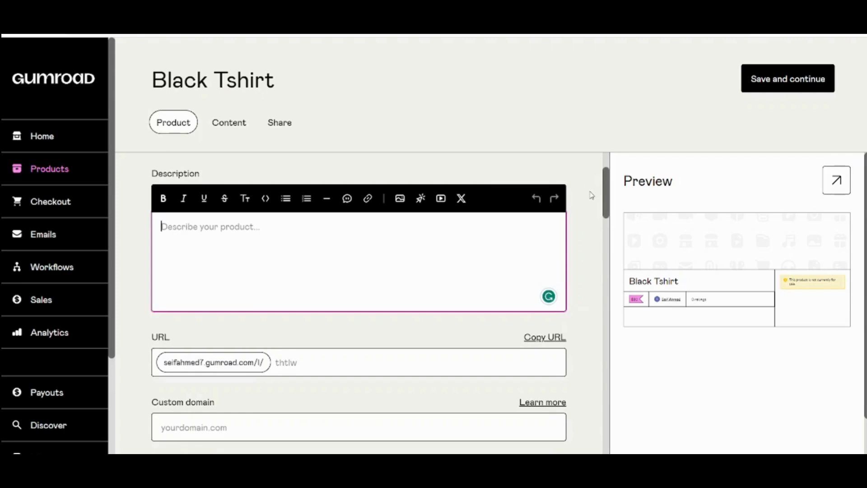
scroll(607, 197, down, 1)
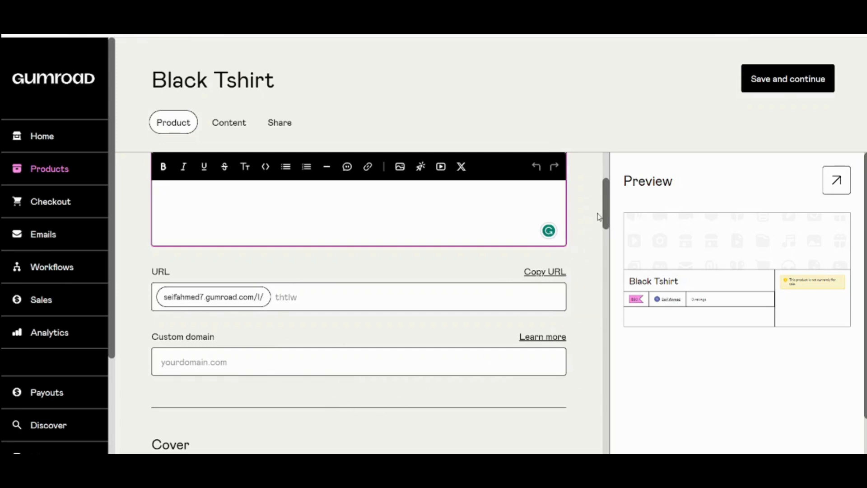
drag(606, 213, 614, 254)
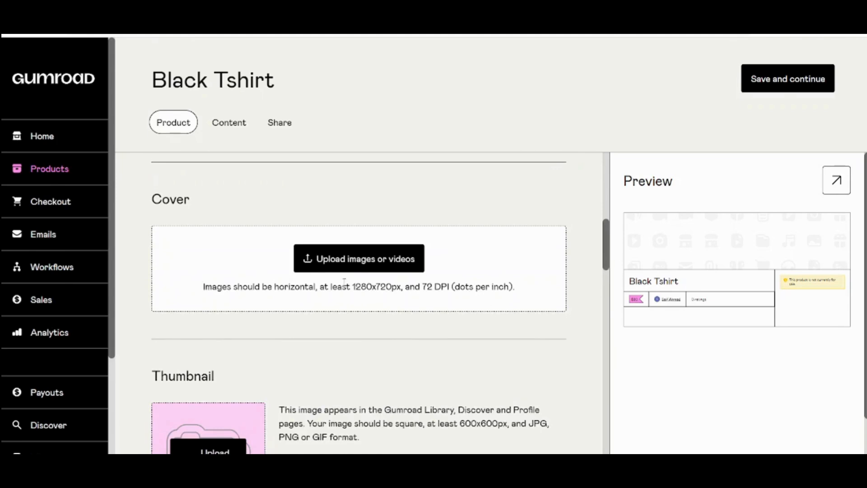
click(354, 269)
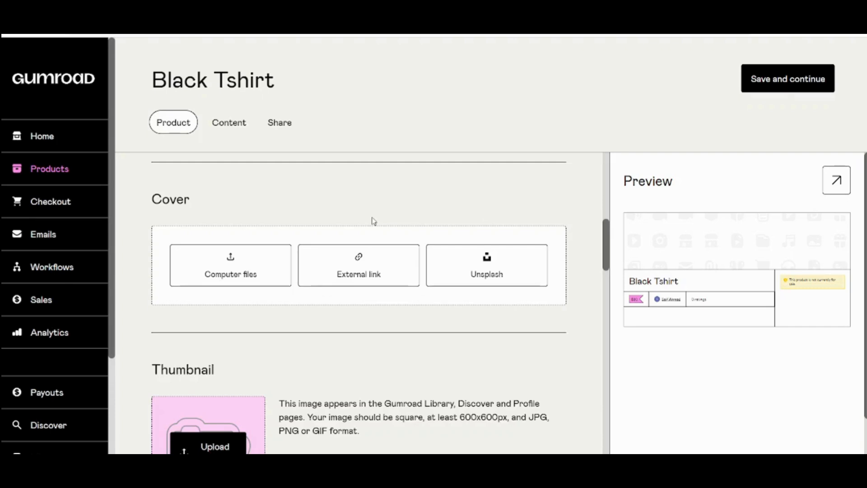
click(238, 280)
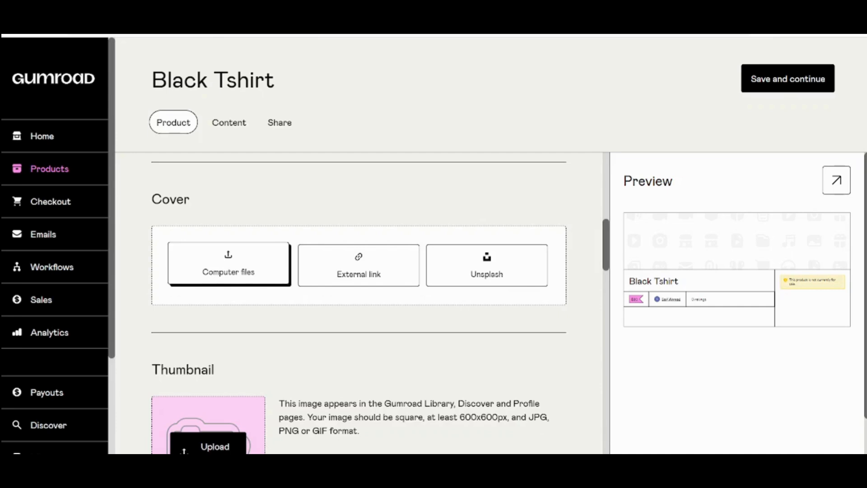
double_click(139, 284)
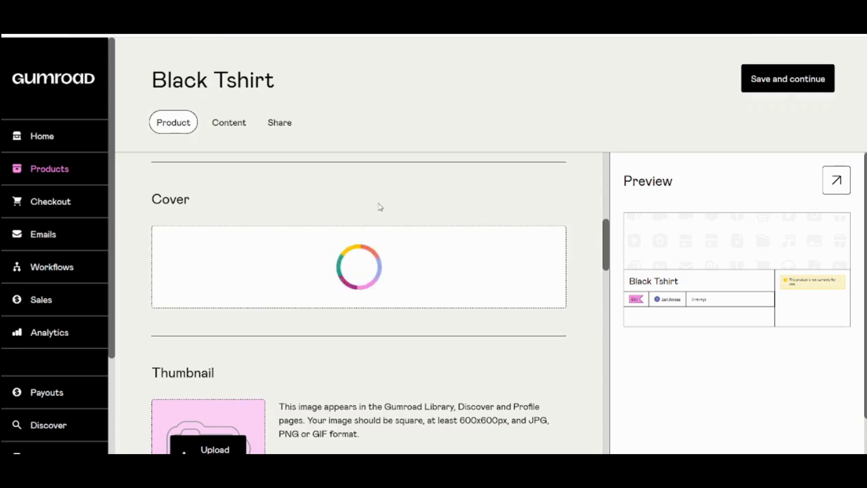
scroll(606, 246, down, 1)
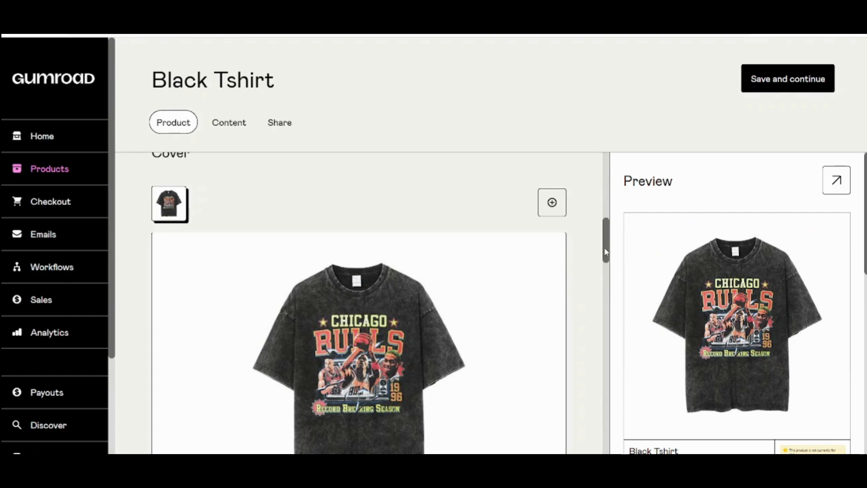
- Examine the product page preview with the uploaded cover image, from the picture down to the product details
drag(605, 252, 616, 310)
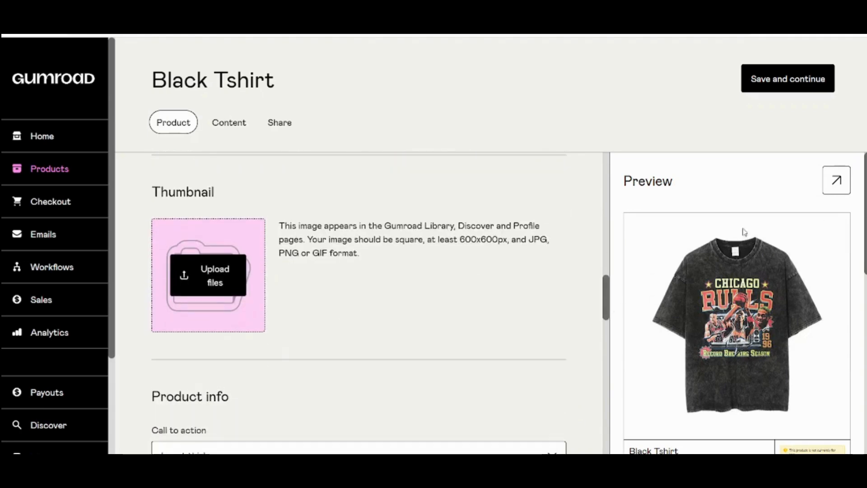
scroll(752, 232, down, 2)
scroll(752, 232, up, 2)
scroll(752, 232, down, 8)
drag(865, 346, 856, 201)
scroll(737, 303, down, 2)
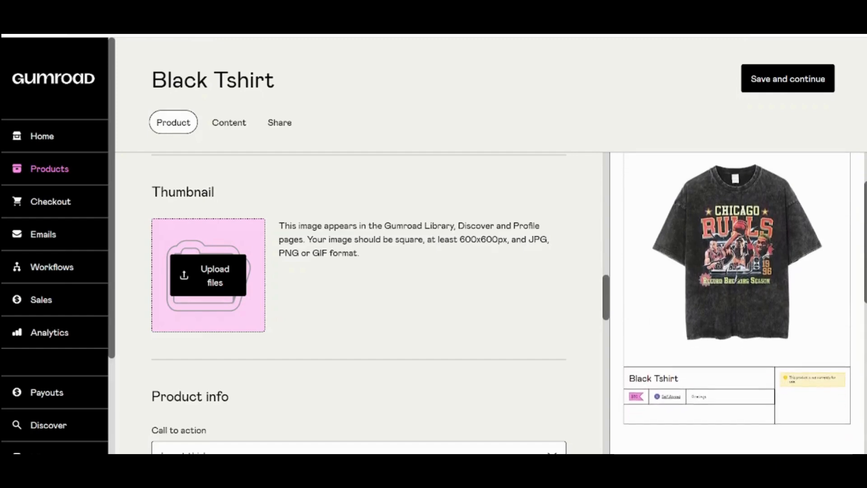
scroll(864, 187, up, 2)
click(219, 278)
click(367, 366)
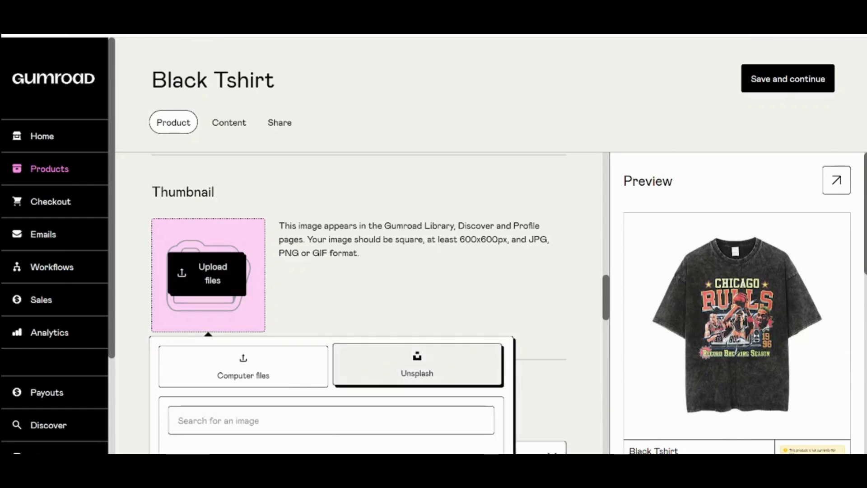
scroll(737, 303, down, 2)
click(737, 302)
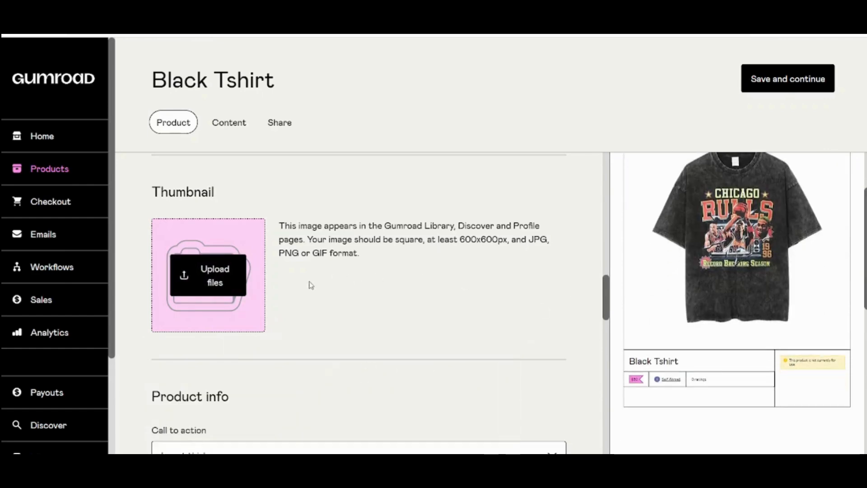
- Search Unsplash for "Black tshirt" as the source of the product thumbnail
click(232, 284)
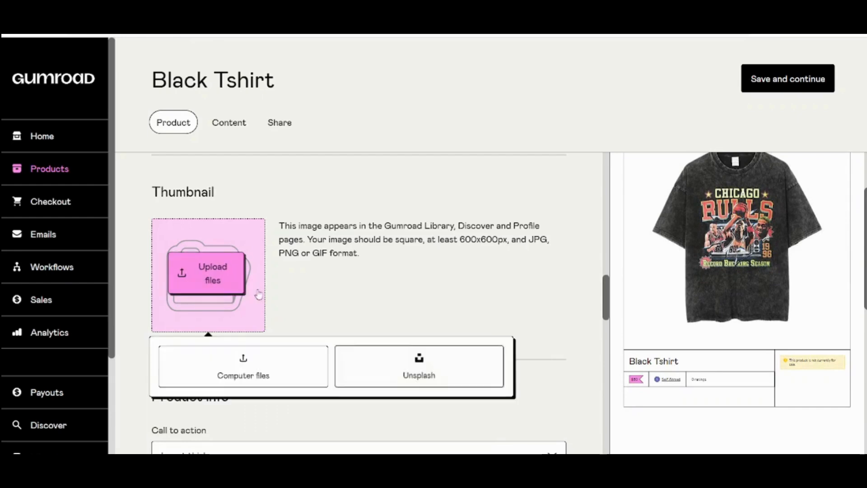
click(377, 364)
click(276, 420)
text(Black tshirt)
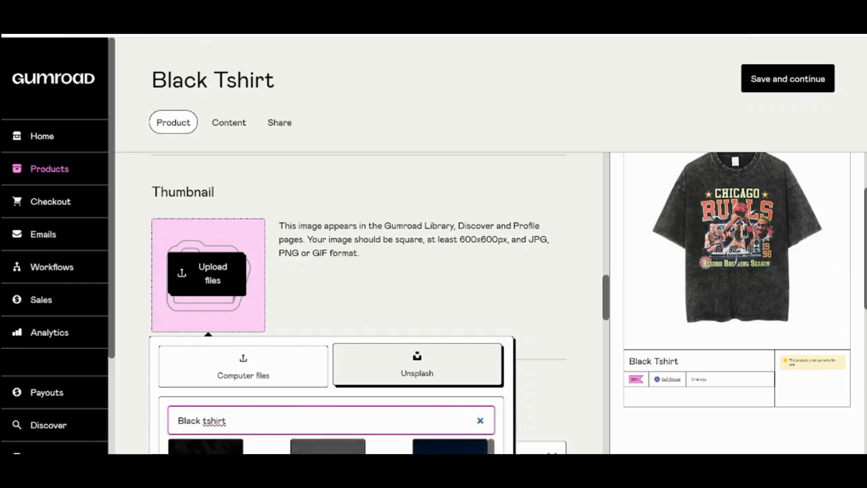
click(498, 414)
scroll(499, 414, down, 1)
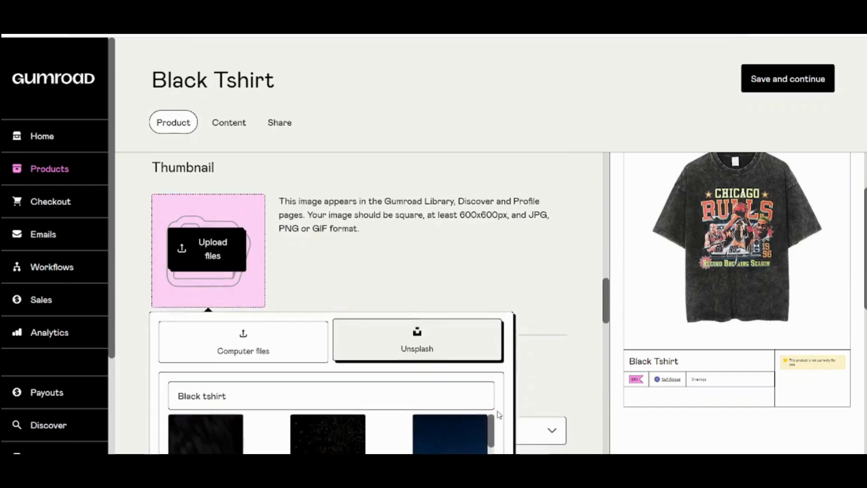
scroll(499, 414, down, 4)
scroll(498, 411, up, 1)
click(210, 262)
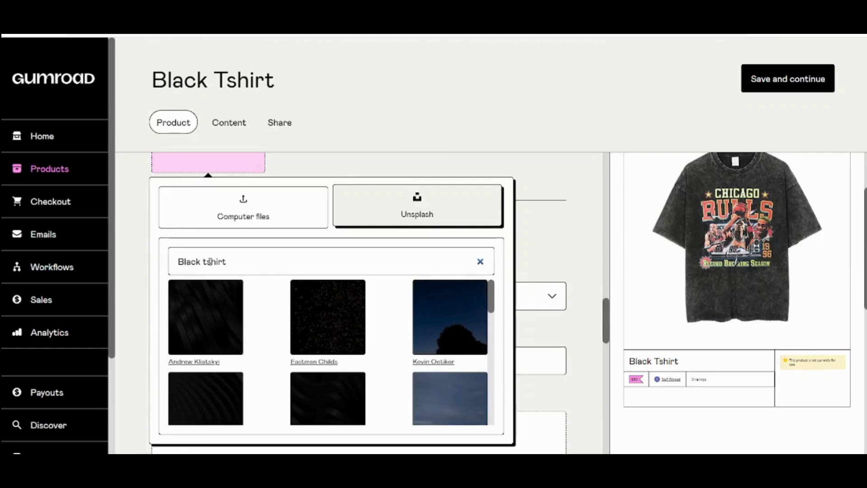
- Set the thumbnail to the photo of black shirts hanging on a clothes rack
drag(493, 306, 491, 429)
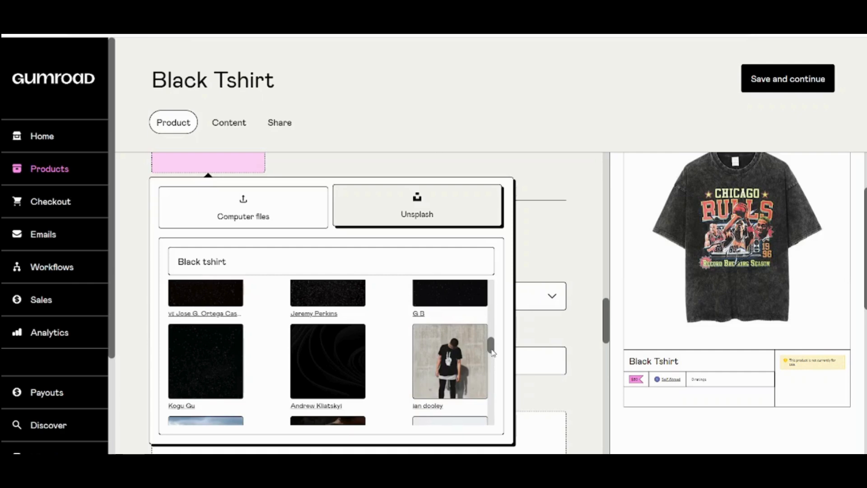
drag(492, 351, 485, 364)
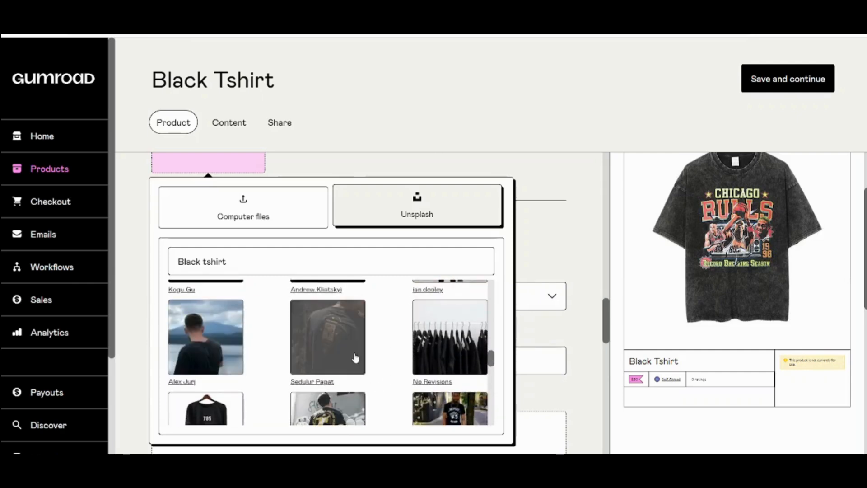
click(449, 336)
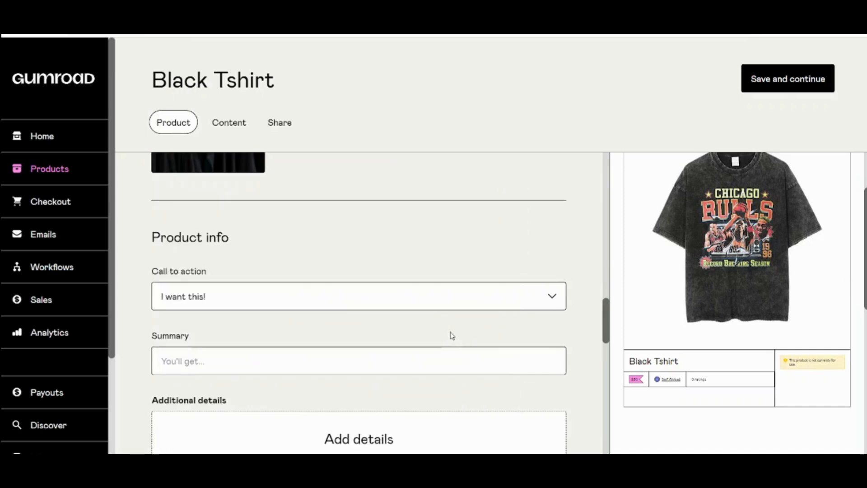
- Review the call to action, summary, additional details, integrations, pricing and versions sections of the product
mouse_move(605, 315)
mouse_down()
mouse_move(605, 294)
mouse_move(606, 327)
mouse_up()
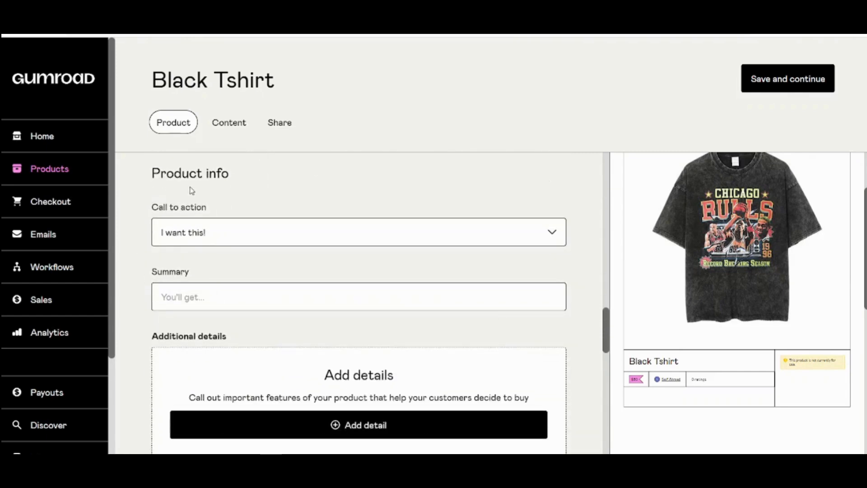
click(249, 236)
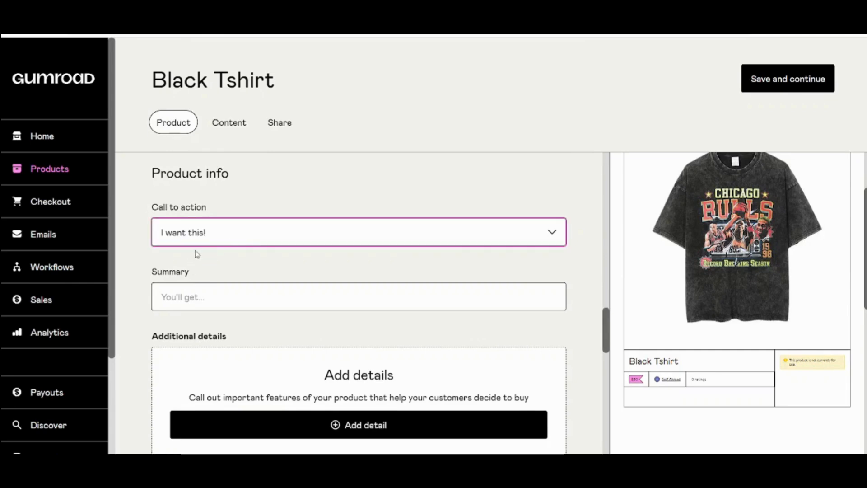
click(483, 291)
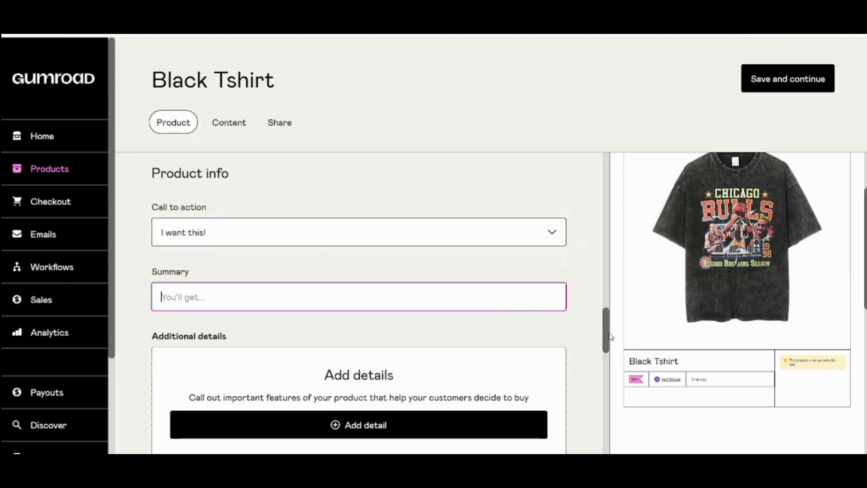
scroll(612, 342, down, 1)
scroll(611, 343, down, 2)
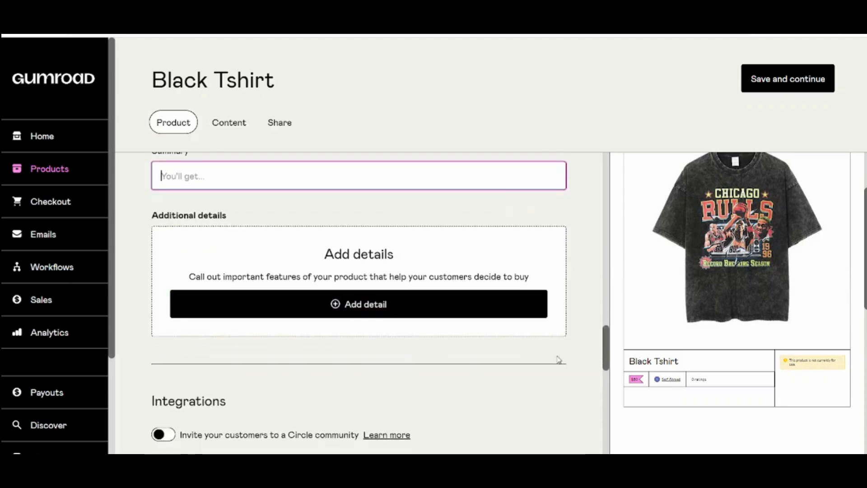
scroll(607, 359, down, 4)
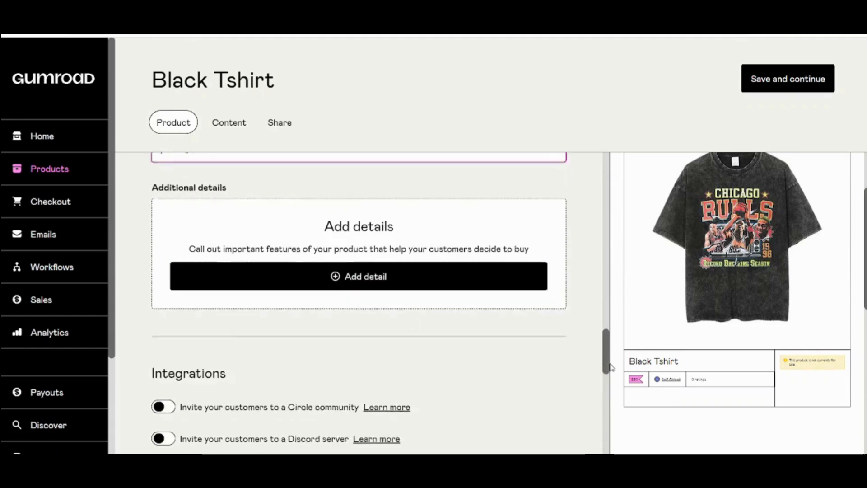
drag(617, 378, 617, 382)
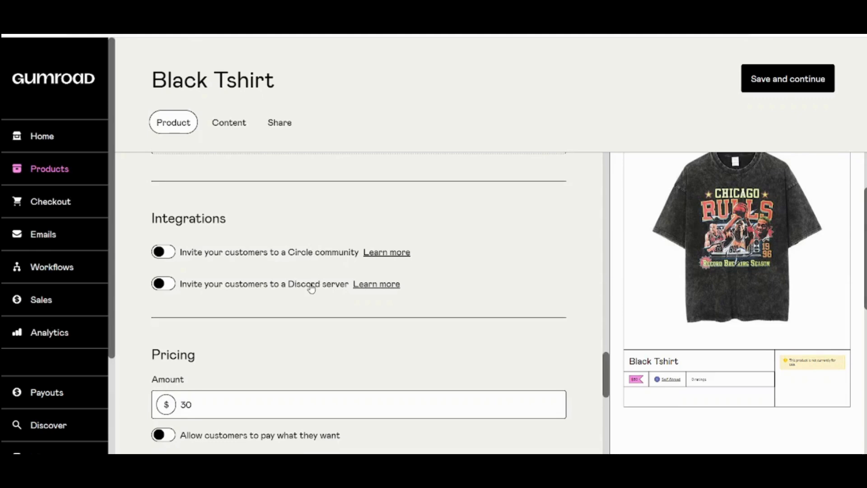
drag(606, 376, 611, 422)
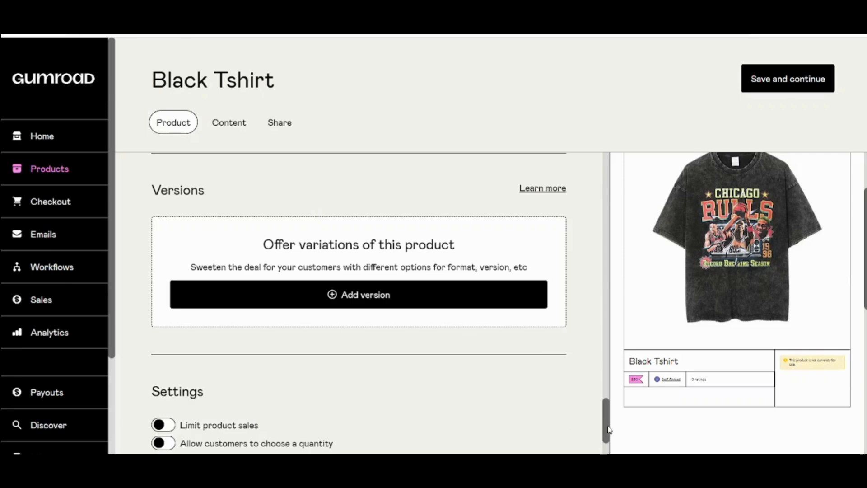
- Allow customers to choose a quantity and enable a specific refund policy for the product
scroll(607, 428, down, 3)
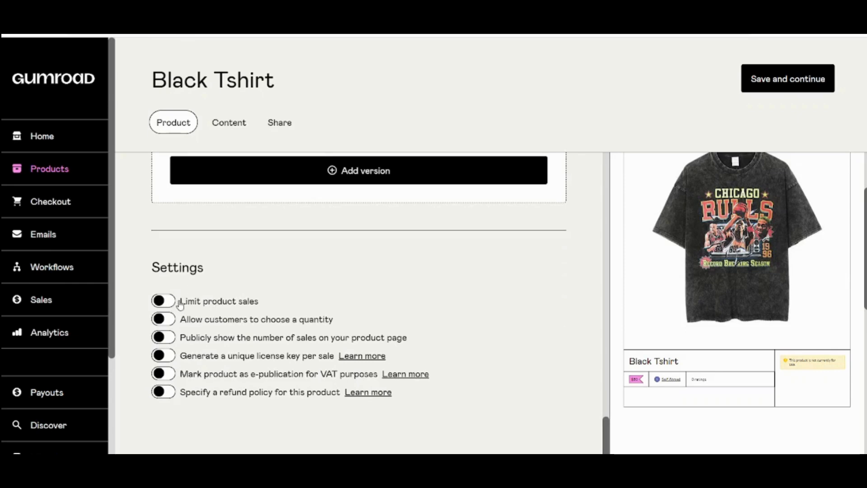
click(171, 319)
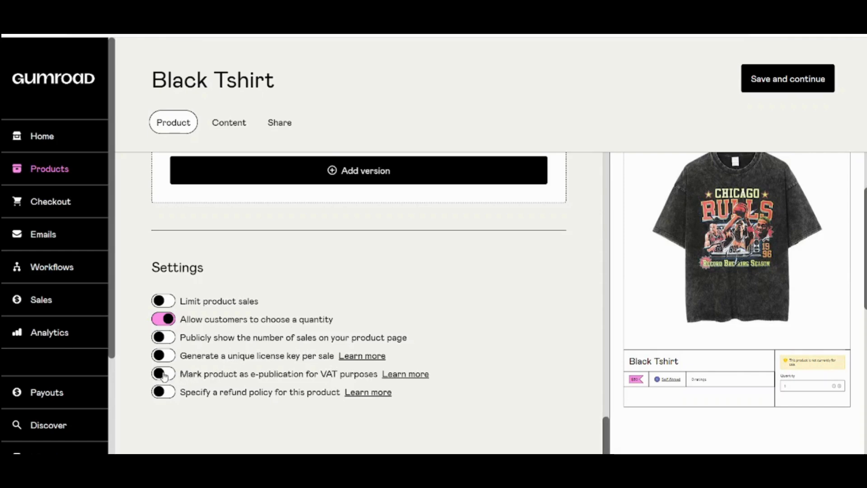
click(164, 392)
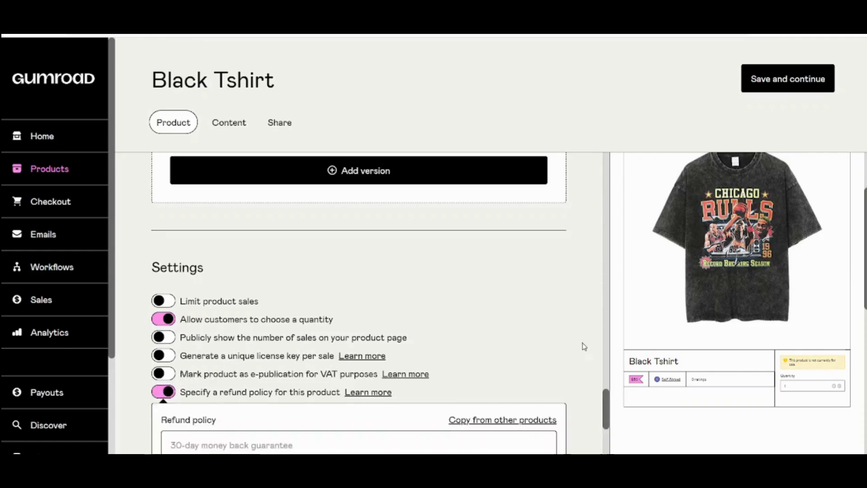
- Enter "14-day money back Guarantee" as the product's refund policy, leaving the fine print empty
drag(605, 401, 606, 421)
click(255, 265)
text(14-day money back Guarantee)
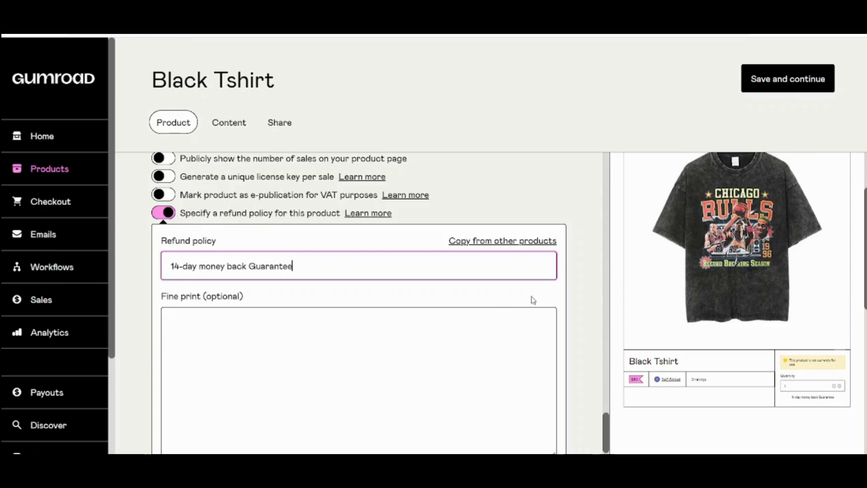
click(578, 310)
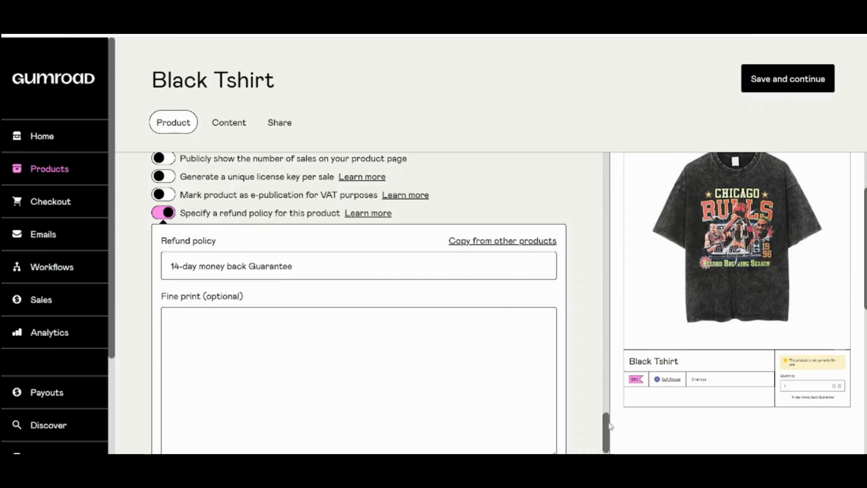
drag(606, 434, 608, 442)
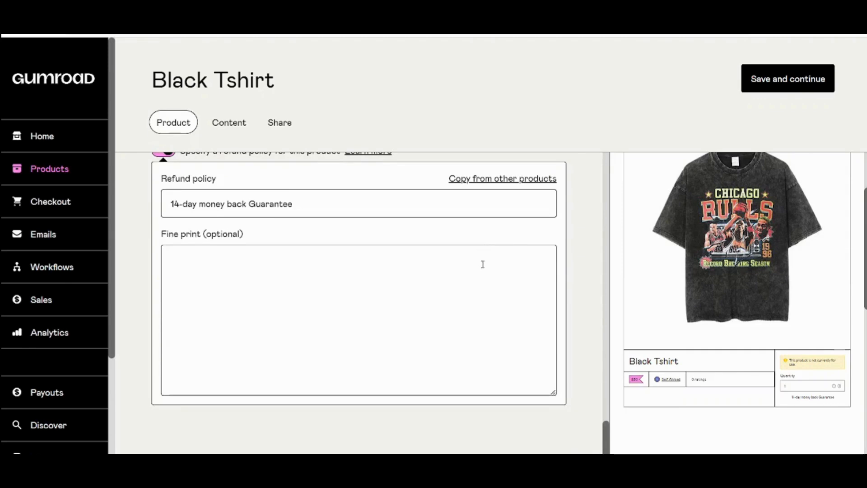
click(374, 316)
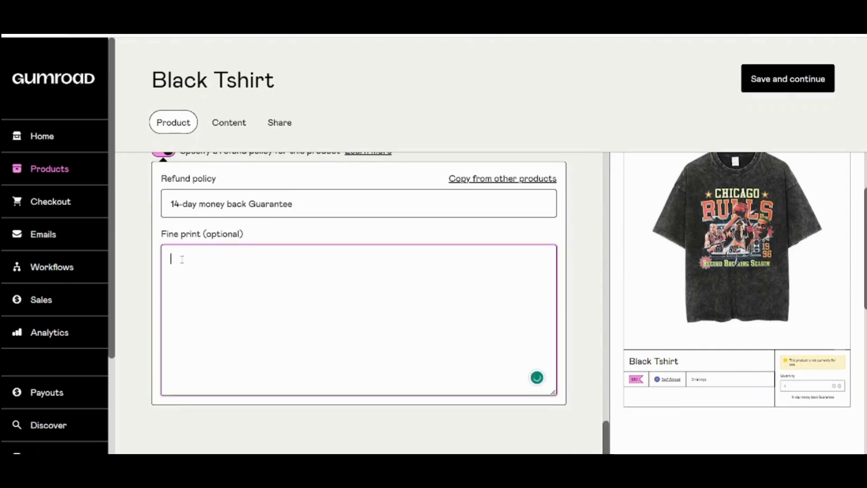
click(578, 269)
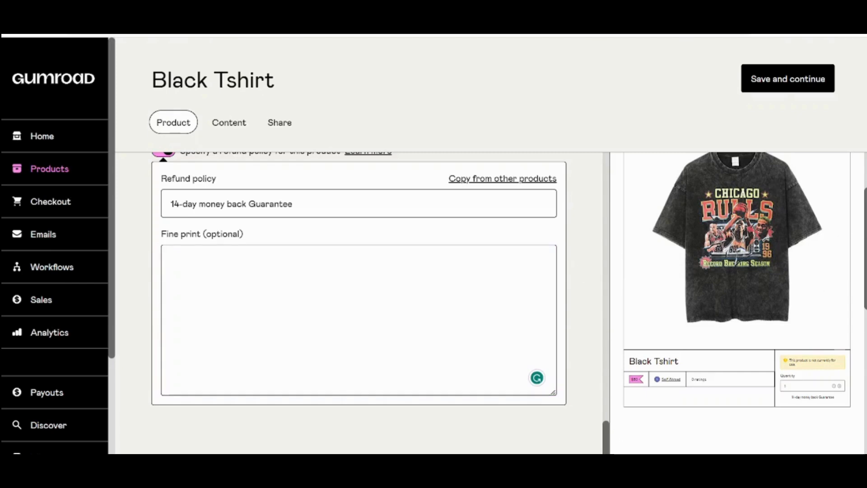
scroll(848, 155, up, 2)
scroll(848, 156, down, 3)
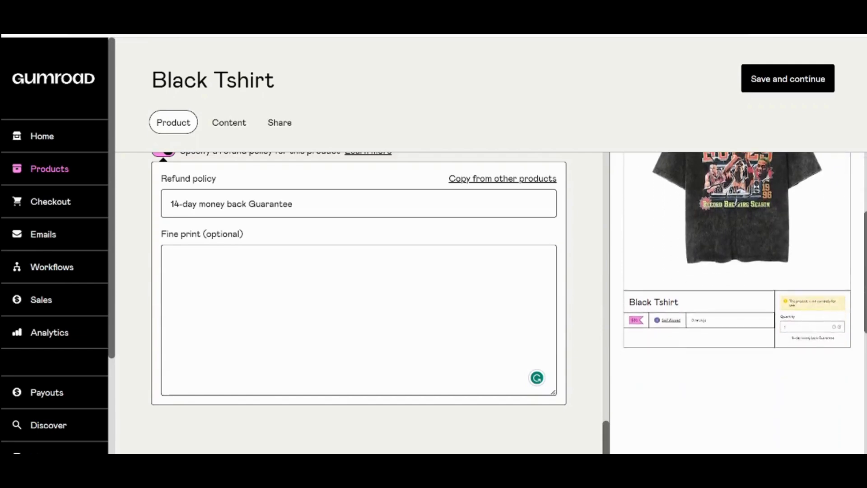
scroll(849, 156, up, 3)
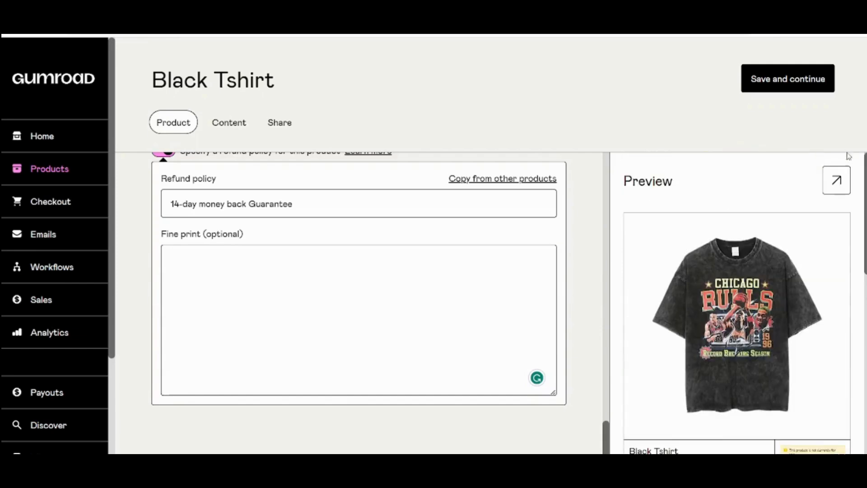
- Leave the product's content page empty, save the changes and publish the product
click(222, 126)
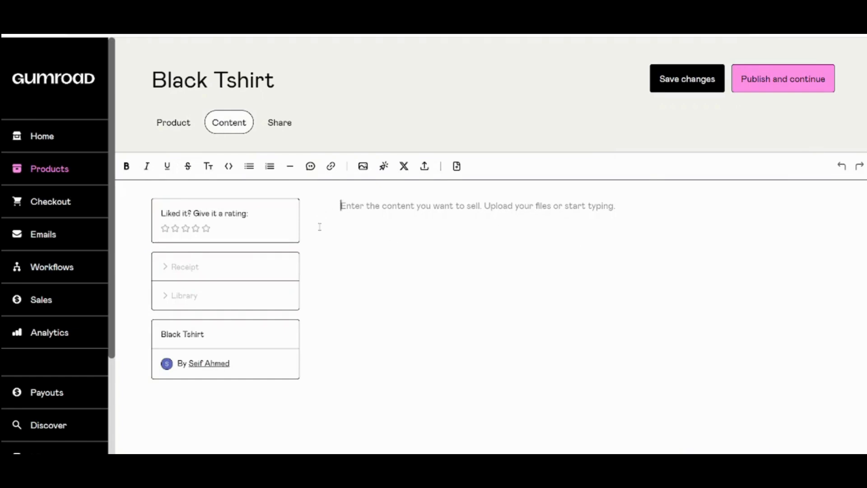
drag(157, 207, 276, 356)
click(477, 294)
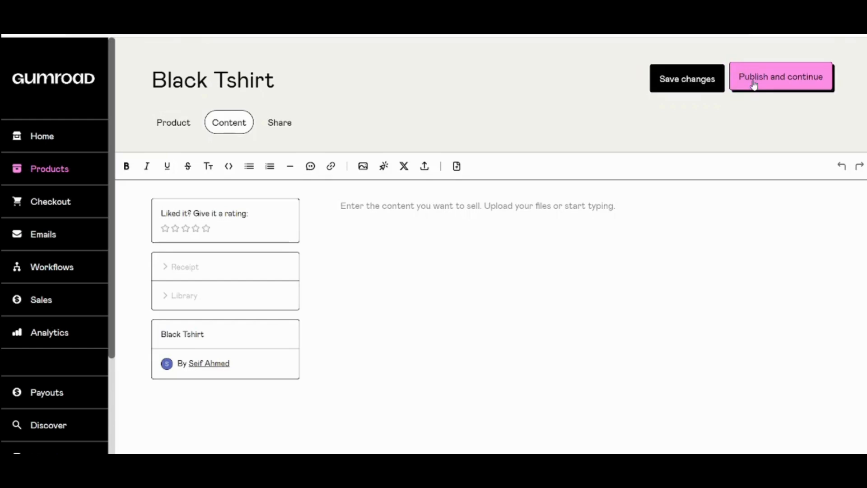
click(701, 80)
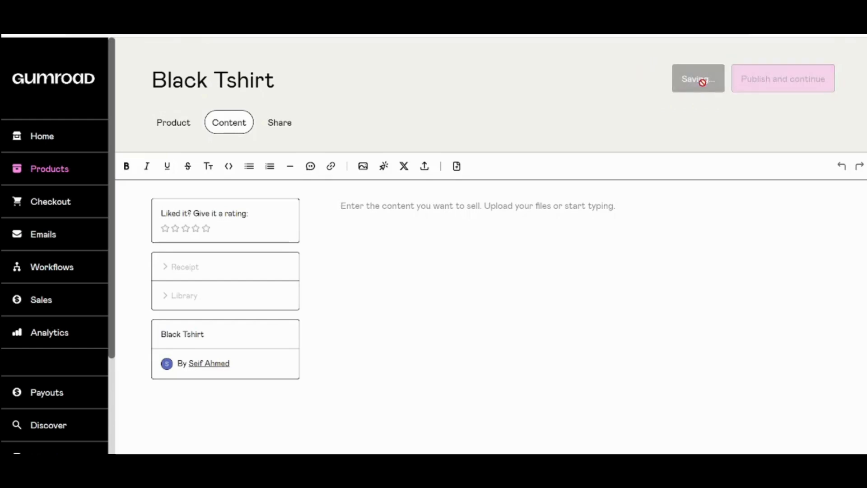
click(769, 80)
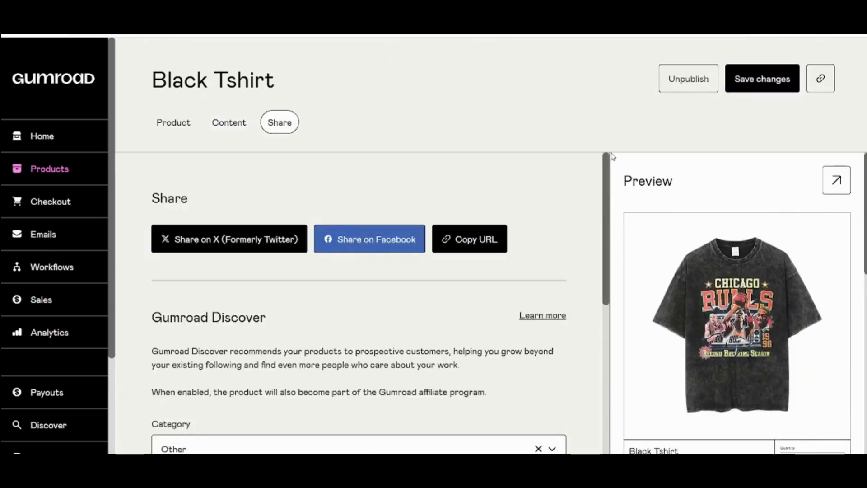
- Copy the published product's URL and try to load it in a new browser tab
scroll(605, 172, down, 1)
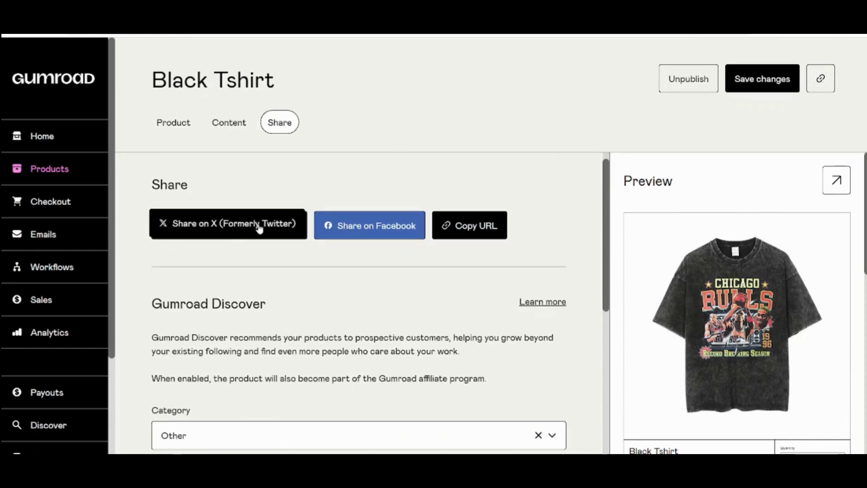
click(480, 233)
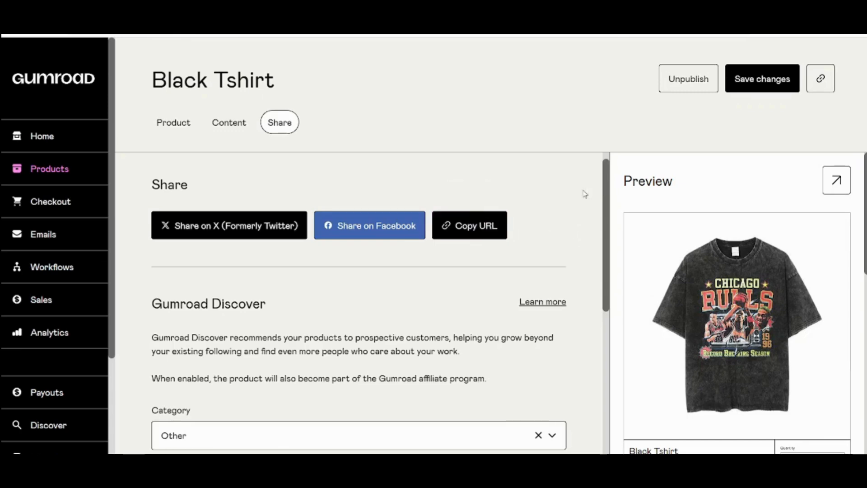
key(ctrl+t)
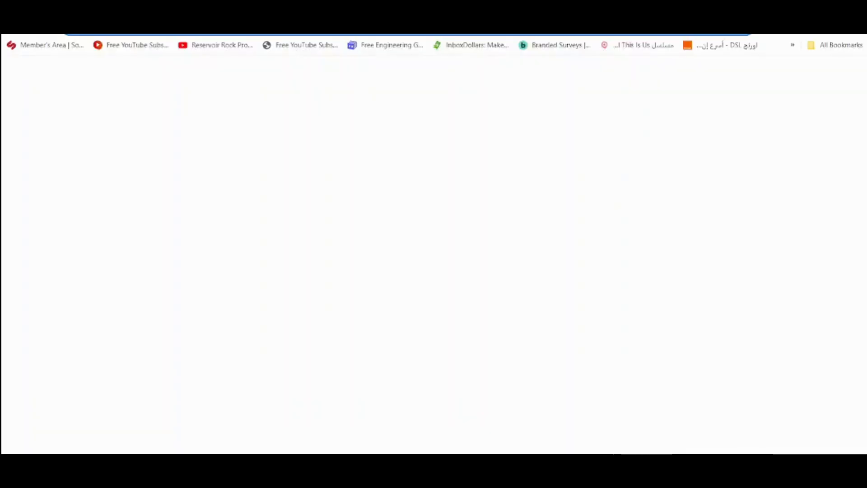
key(ctrl+v)
key(Return)
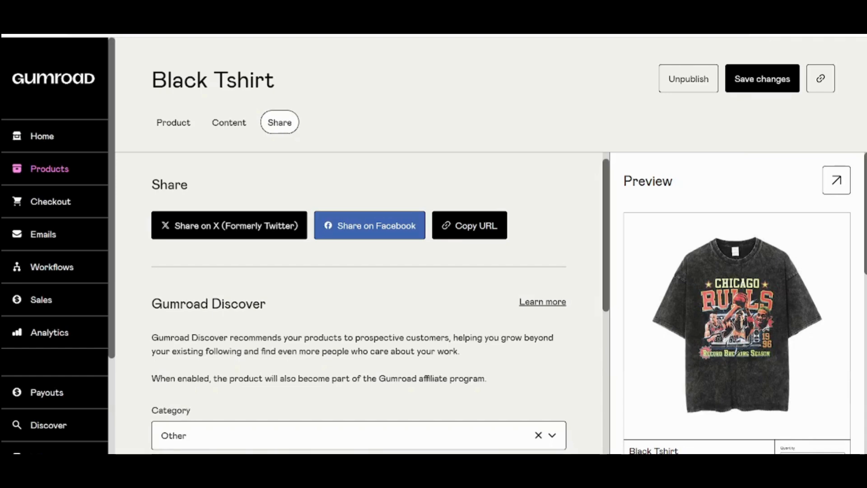
- Copy the product's URL again and run a Google search for it in a new tab
click(457, 220)
key(ctrl+t)
key(ctrl+v)
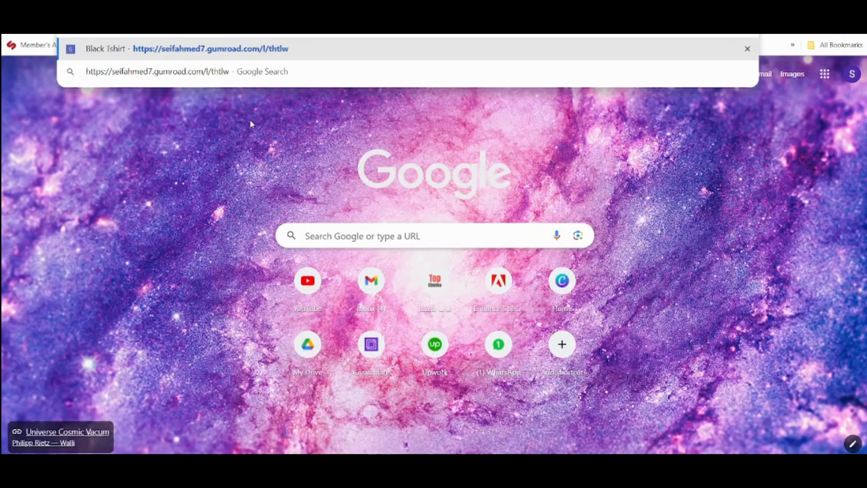
click(231, 77)
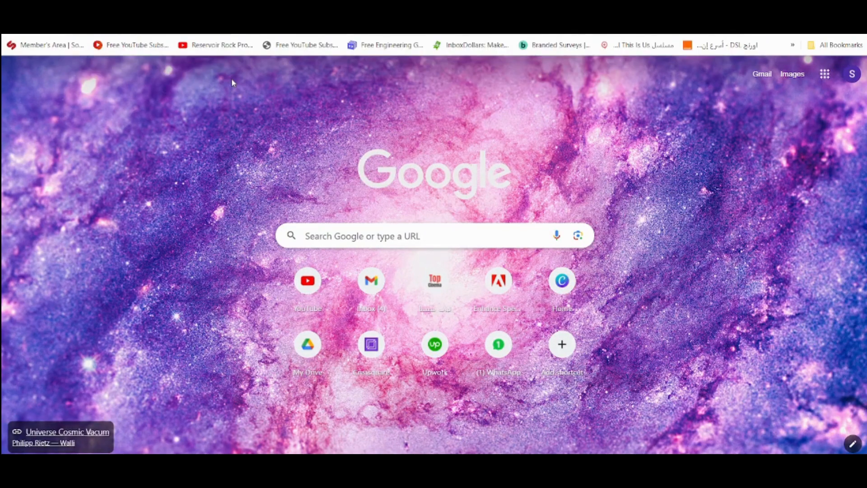
key(Return)
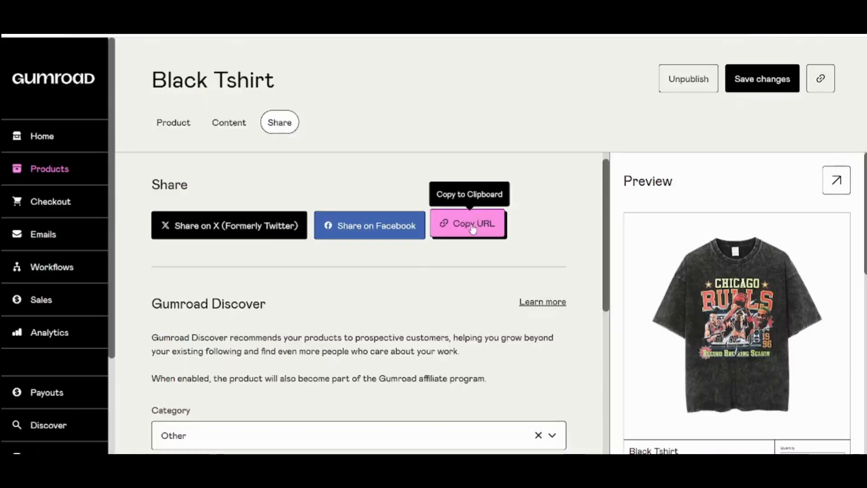
- Copy the product link from the sharing options and open the live Black Tshirt product page directly at that address
click(472, 228)
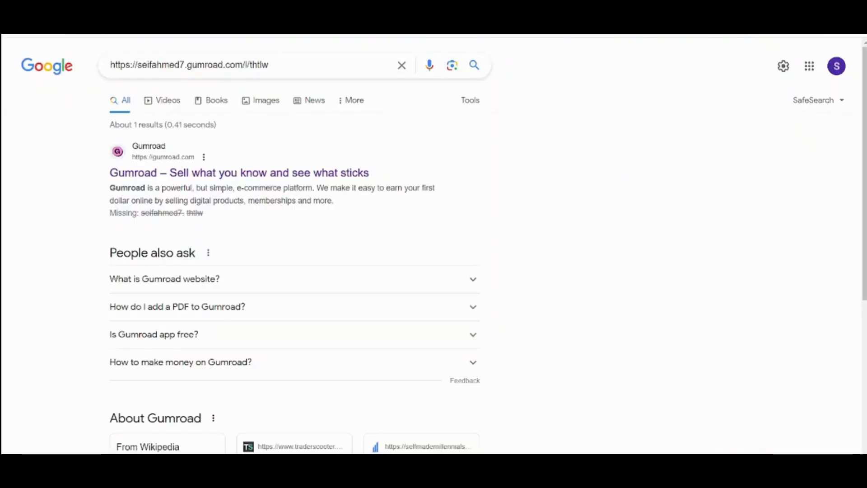
click(223, 35)
text(goog)
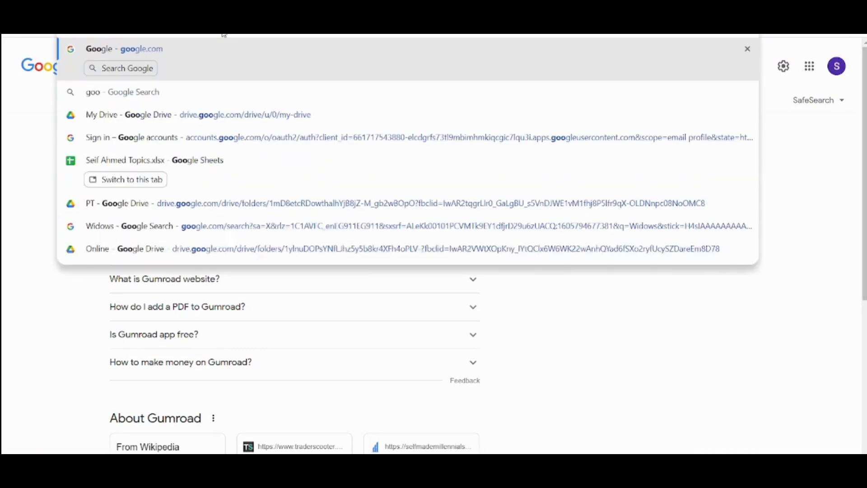
key(BackSpace)
key(BackSpace)
key(BackSpace)
key(BackSpace)
key(BackSpace)
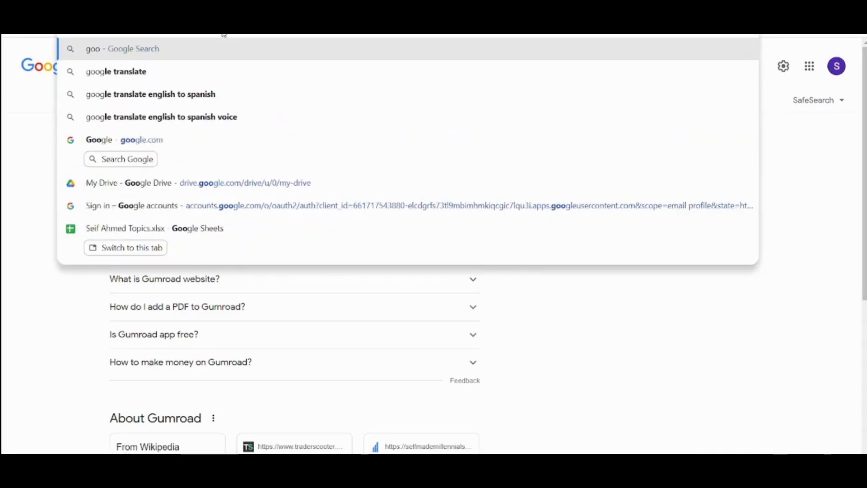
key(ctrl+v)
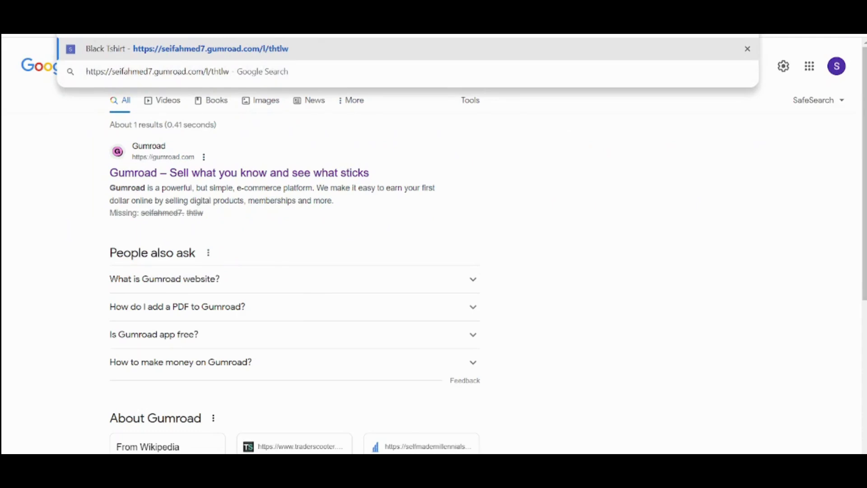
key(Return)
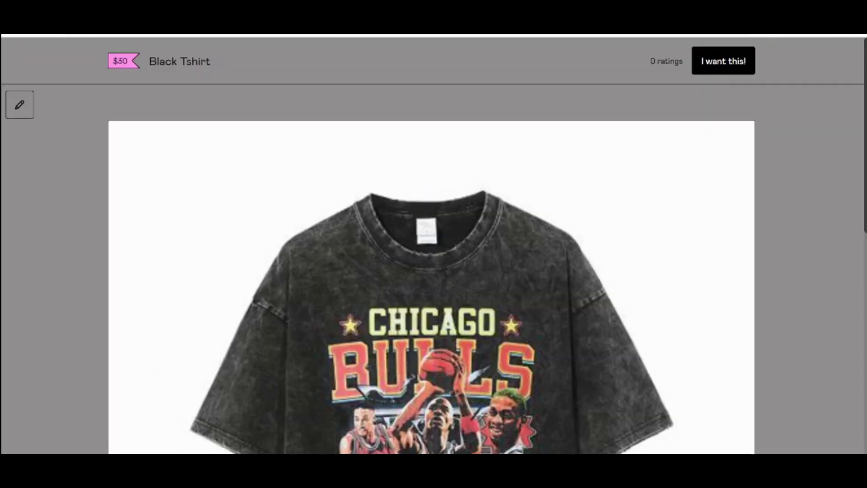
- Review the live Black Tshirt page, including its cover image, price, quantity selector and refund guarantee
scroll(431, 266, down, 3)
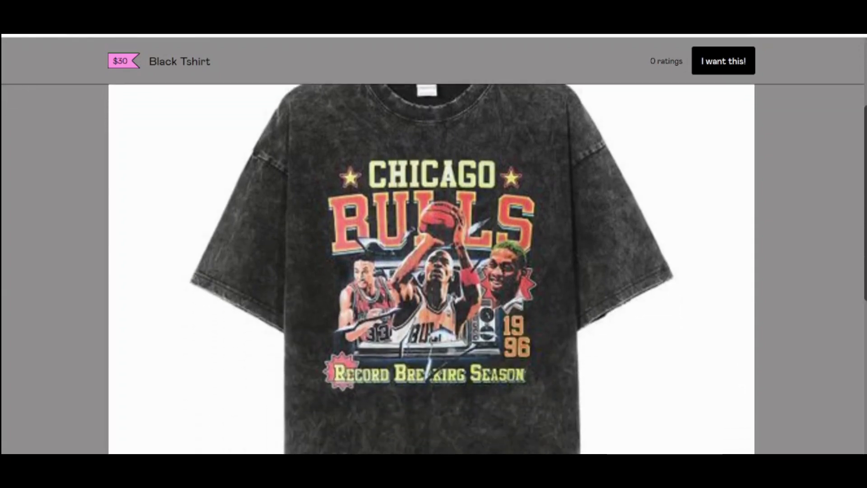
scroll(431, 266, down, 5)
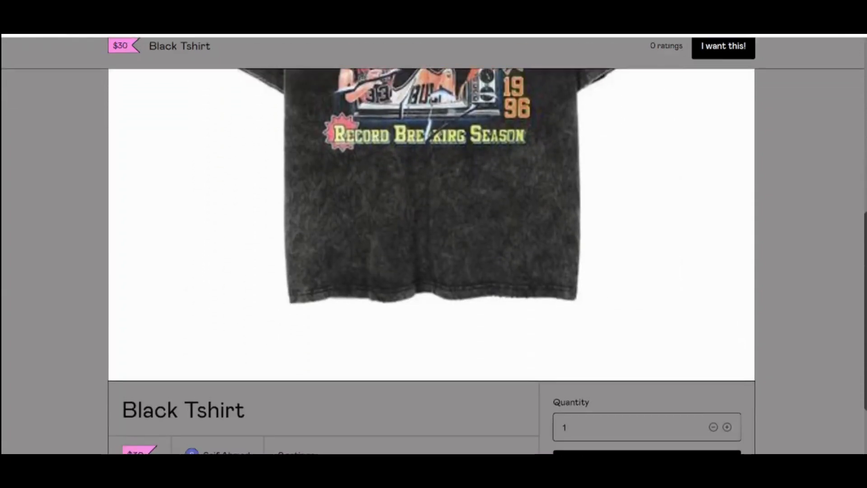
scroll(843, 405, down, 2)
scroll(794, 234, up, 4)
scroll(769, 205, down, 2)
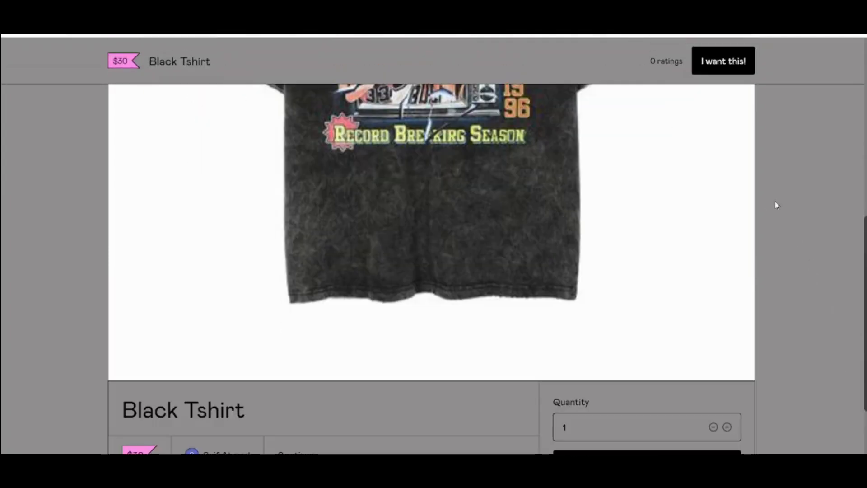
scroll(863, 170, up, 6)
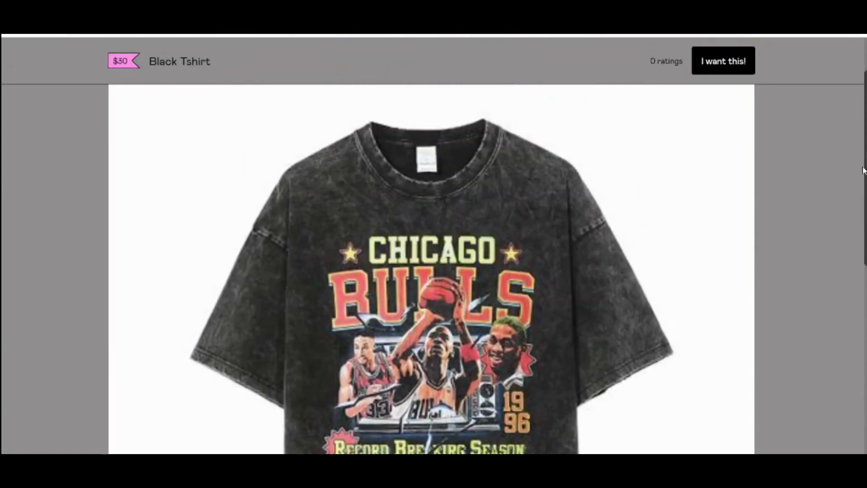
scroll(840, 179, up, 1)
scroll(839, 180, down, 3)
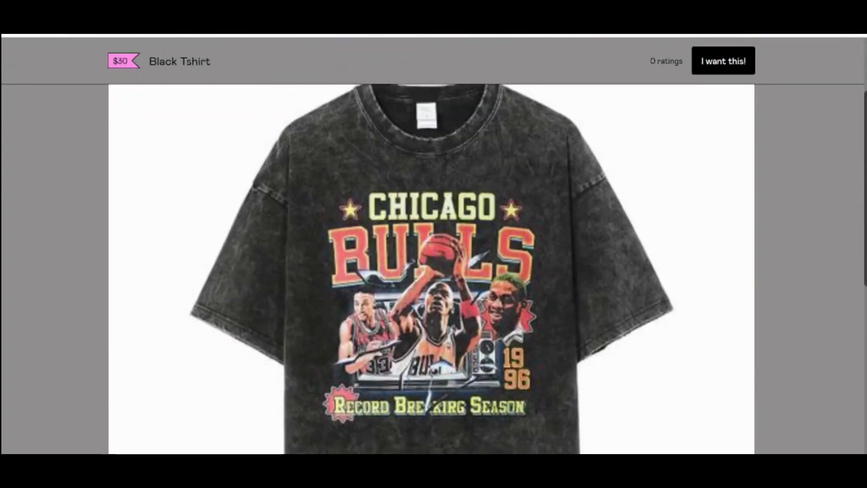
scroll(851, 271, down, 5)
scroll(851, 271, up, 1)
scroll(852, 271, down, 2)
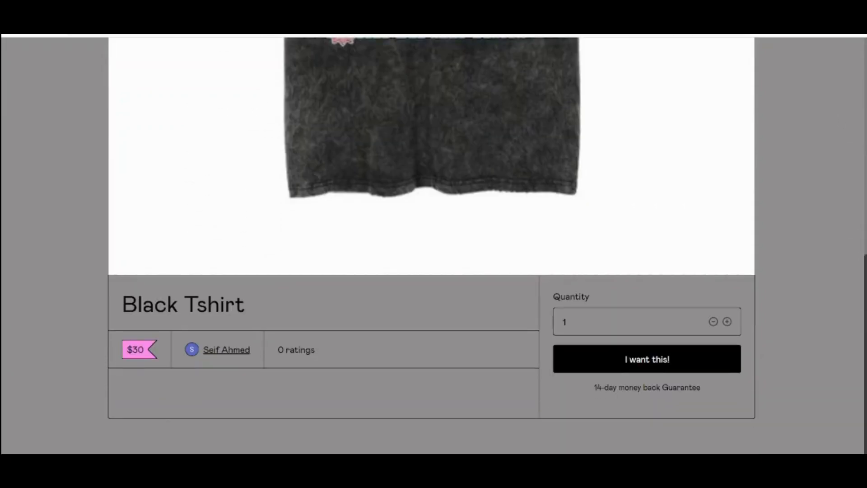
scroll(860, 79, up, 8)
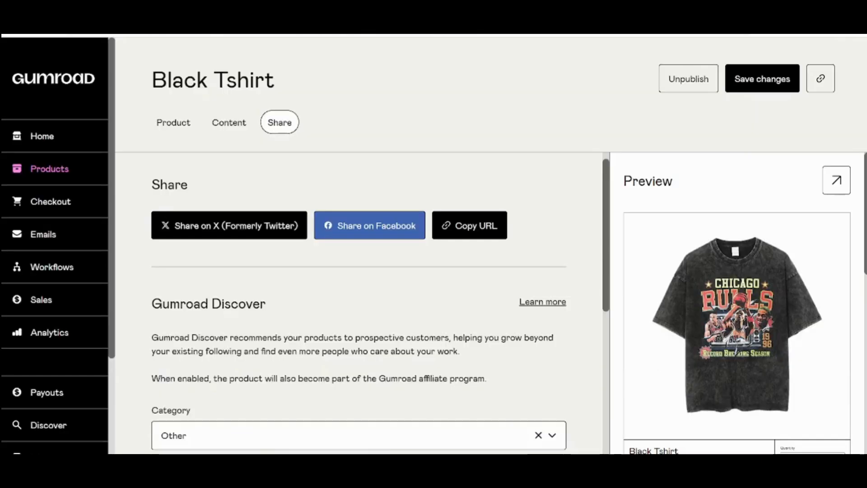
- Open the profile section of the account settings and replace the logo with the blue-and-orange flame image
drag(111, 130, 135, 237)
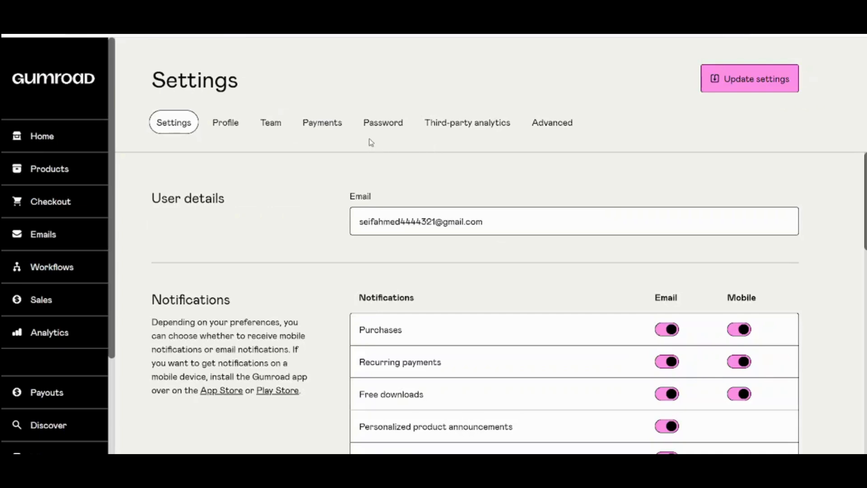
click(243, 129)
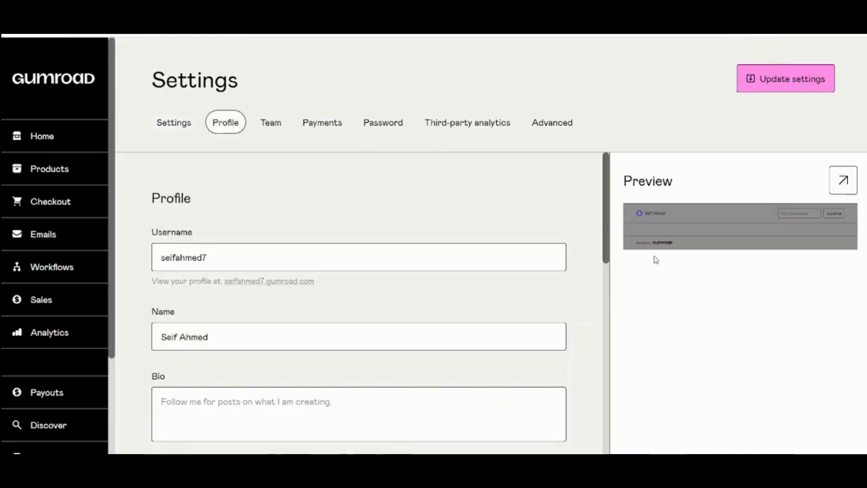
drag(605, 216, 607, 299)
mouse_move(229, 280)
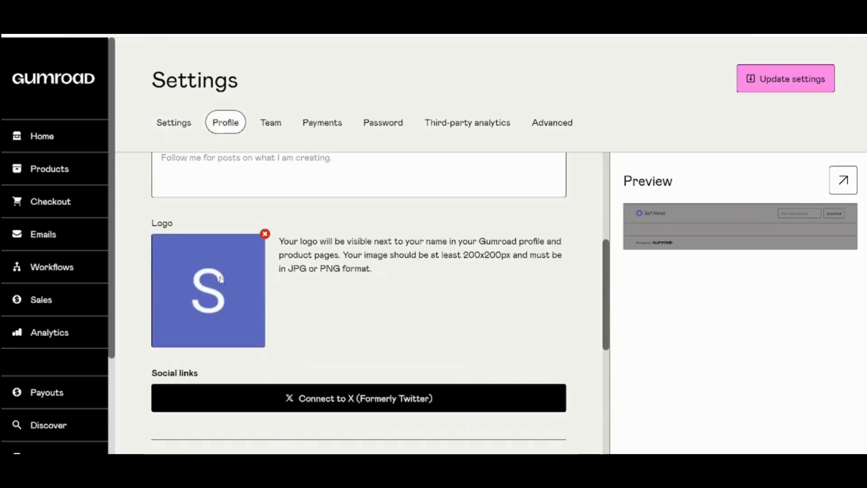
click(265, 234)
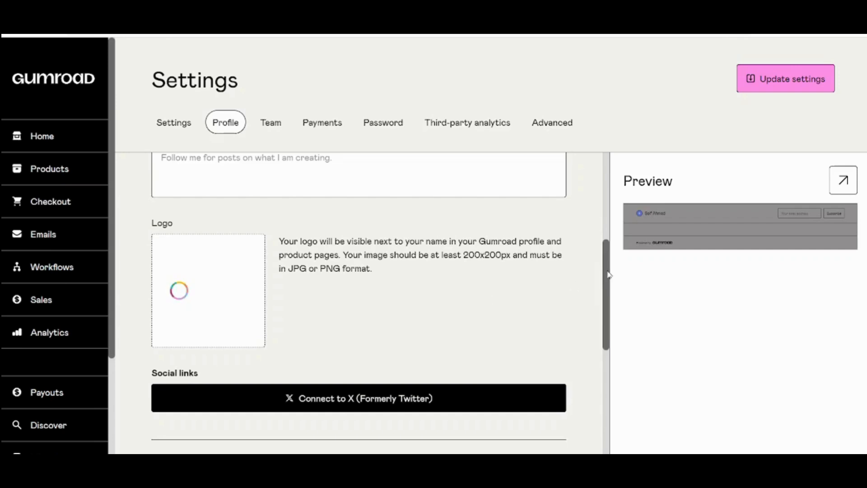
- Set the background color to white in the profile's design settings, keeping the Mabry font
drag(606, 269, 615, 299)
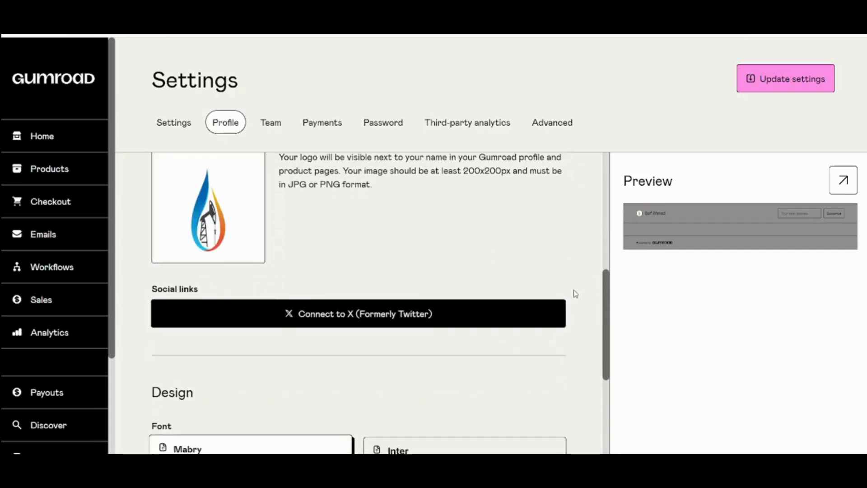
drag(608, 319, 625, 371)
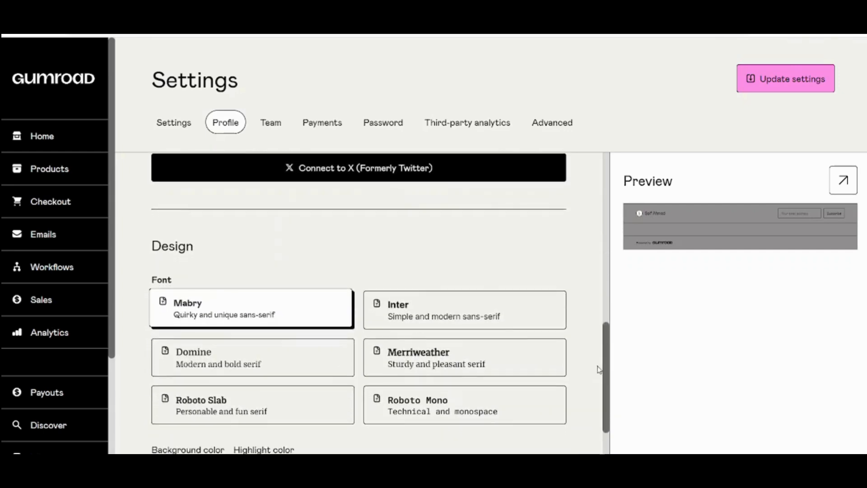
drag(607, 352, 611, 393)
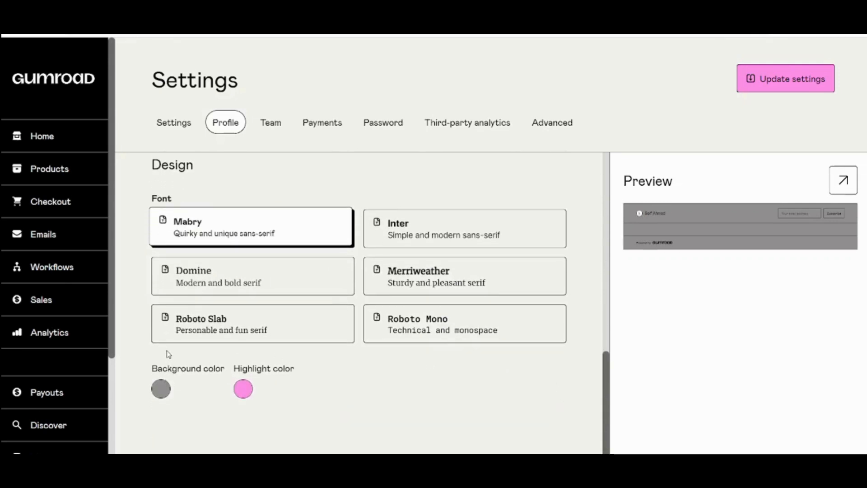
click(147, 234)
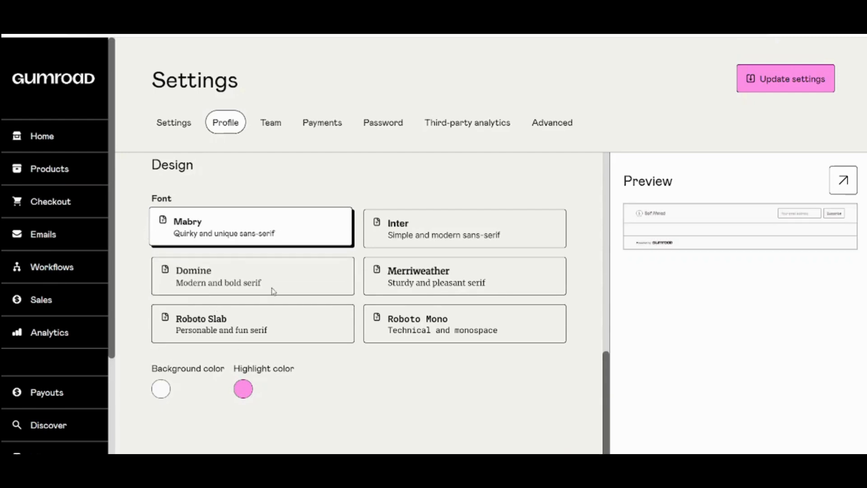
- Save the updated profile settings with the new logo and design
click(783, 77)
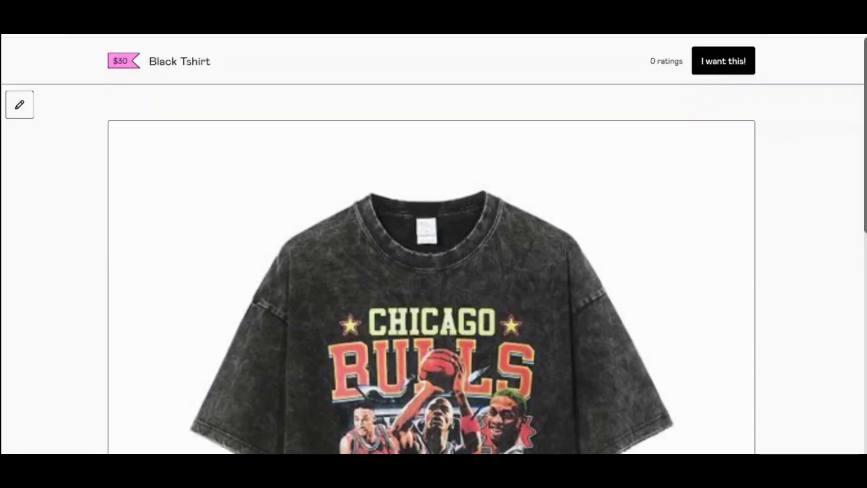
- Recheck the live Black Tshirt page with the updated profile, examining the cover image, seller logo, quantity field and money back guarantee text
scroll(432, 269, down, 8)
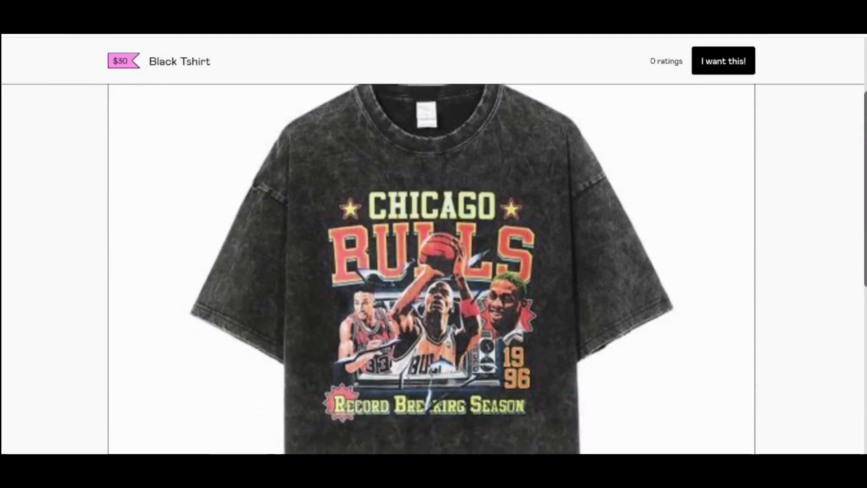
scroll(431, 269, down, 3)
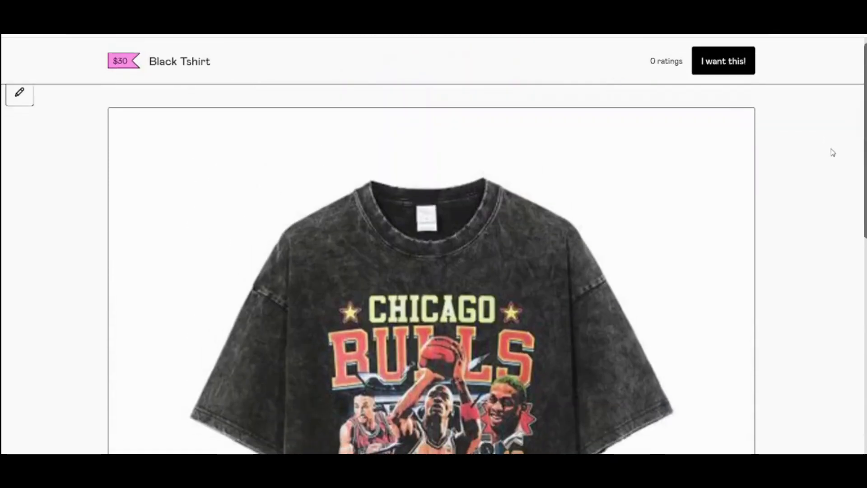
scroll(432, 269, down, 1)
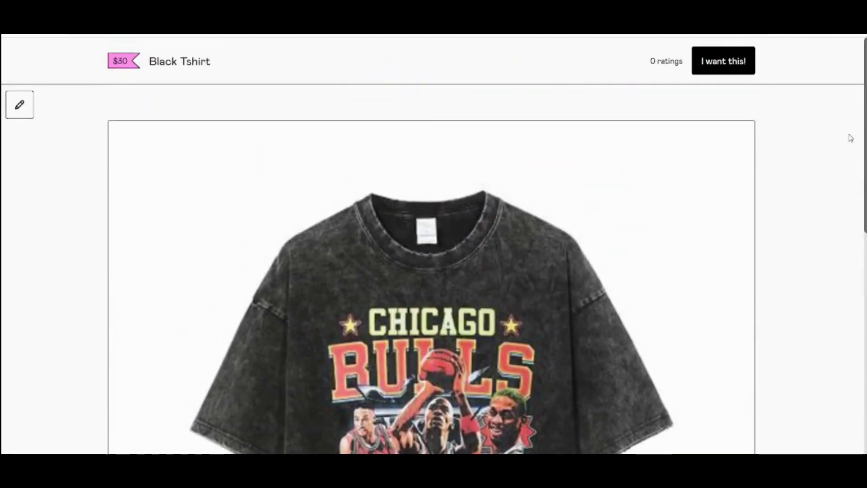
scroll(846, 132, down, 6)
scroll(432, 244, down, 4)
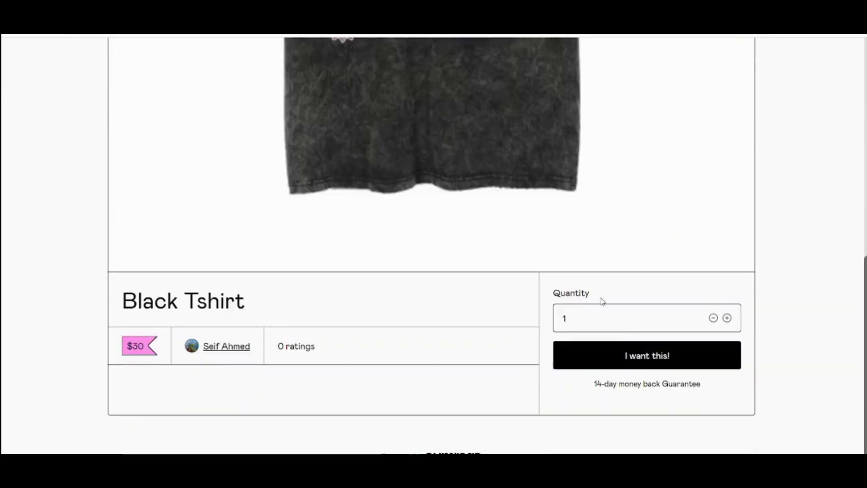
double_click(602, 315)
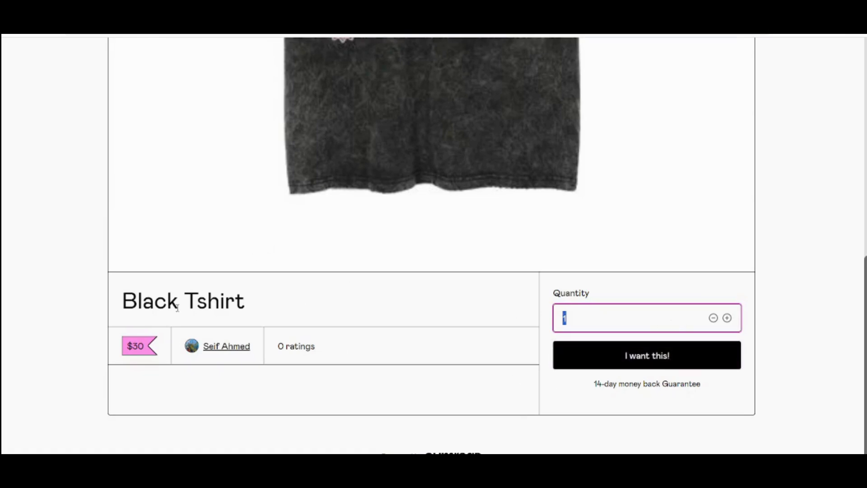
drag(572, 385, 713, 396)
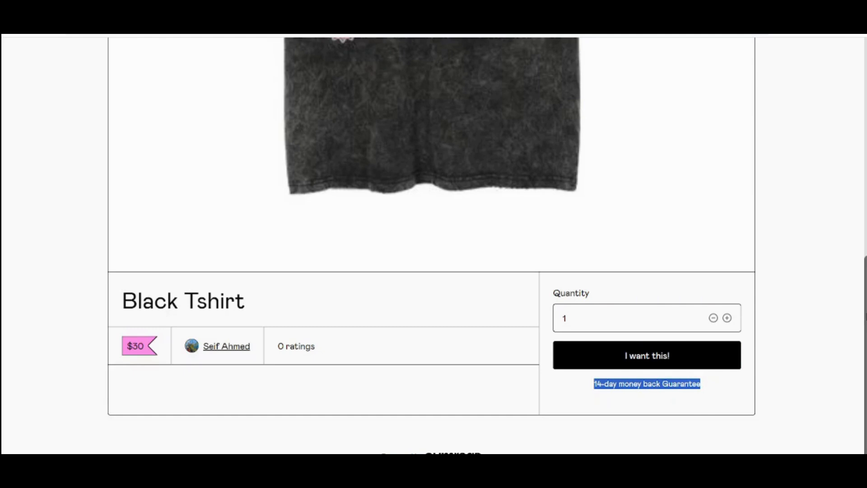
scroll(433, 244, up, 10)
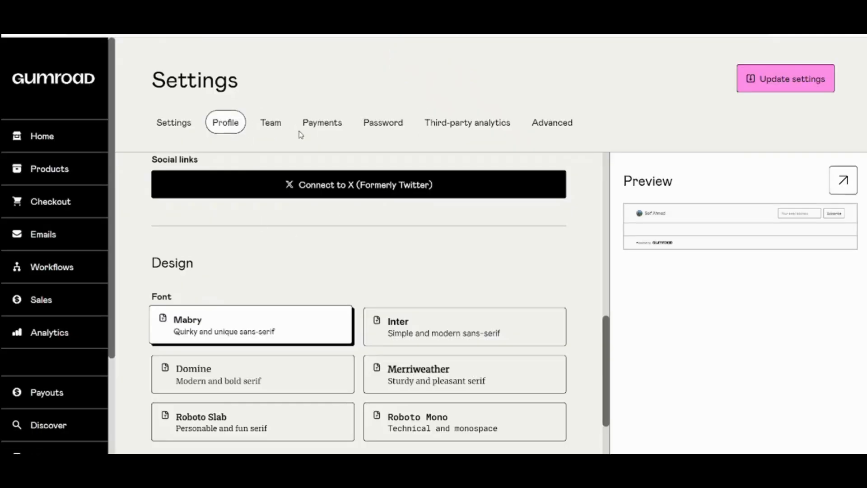
- Open the payment settings and save Egypt as the country, confirming the photo ID, proof of residence and business registration statements
click(324, 127)
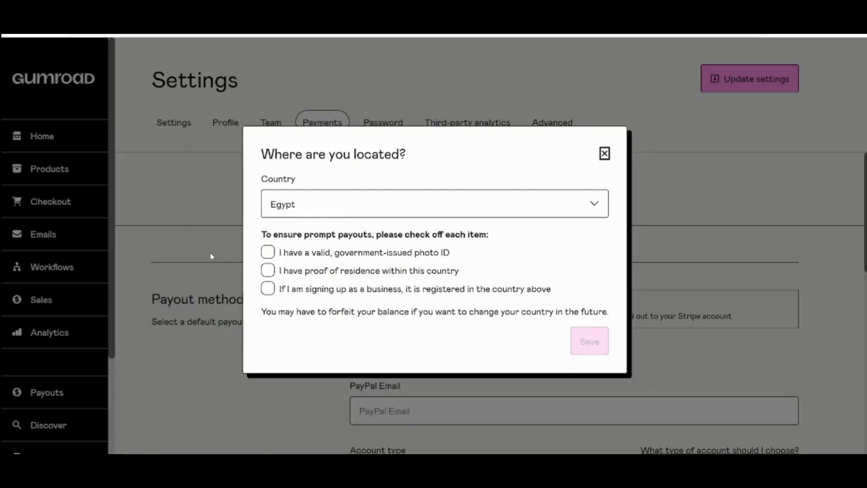
click(268, 252)
click(269, 271)
click(287, 293)
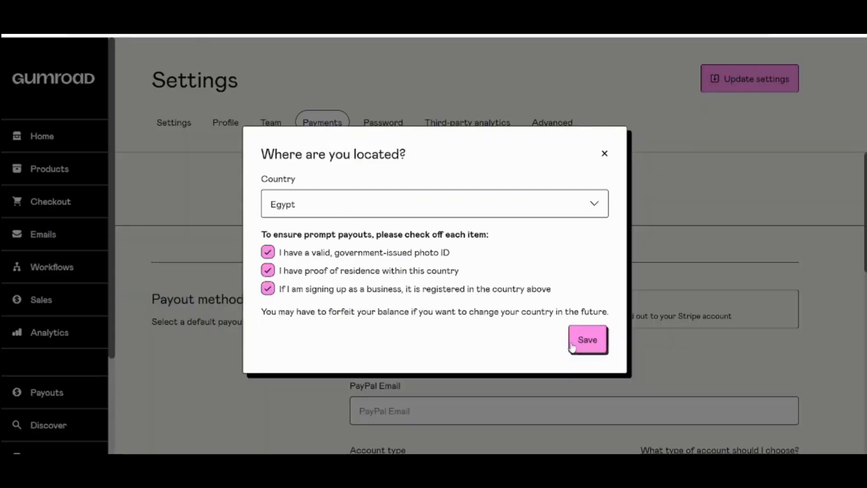
click(584, 339)
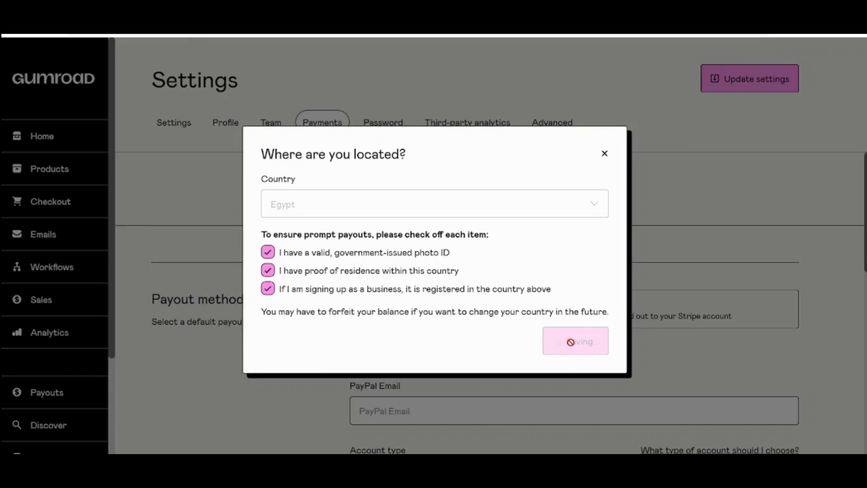